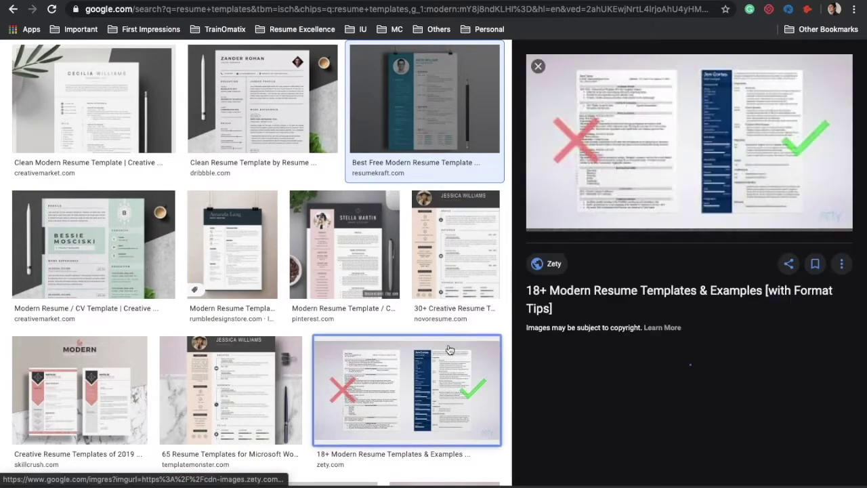
scroll(449, 350, down, 2)
scroll(449, 350, down, 5)
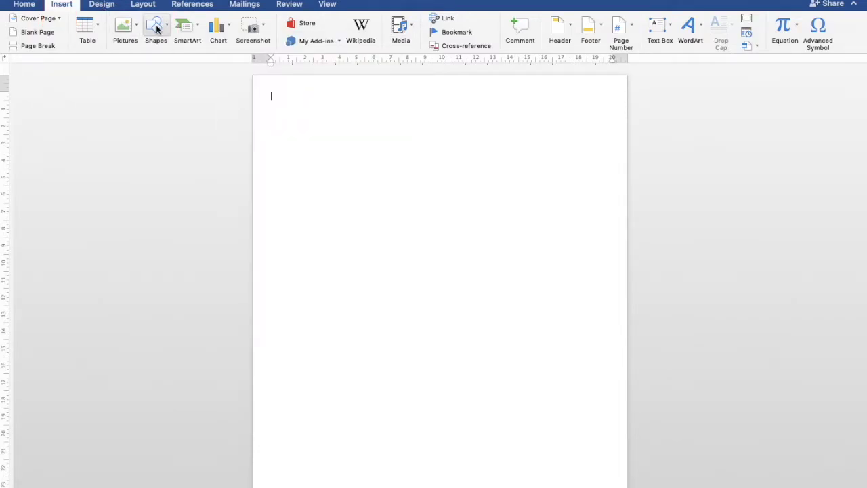
Step: Draw a rectangle about 7.4 cm wide and 30.8 cm tall along the page's left edge, covering its full height
click(156, 26)
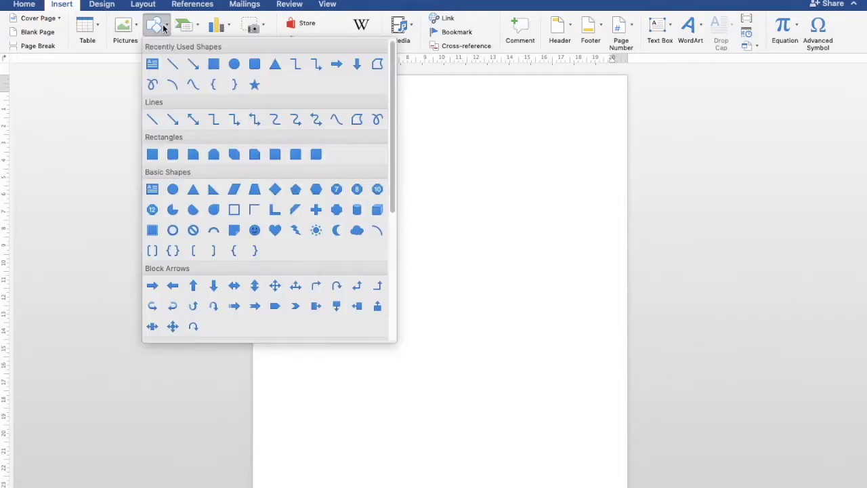
click(210, 68)
drag(254, 75, 373, 393)
drag(373, 319, 381, 487)
Step: Fill the rectangle with a darker shade of the blue theme colour and move the body text's left indent just past its right edge
click(359, 304)
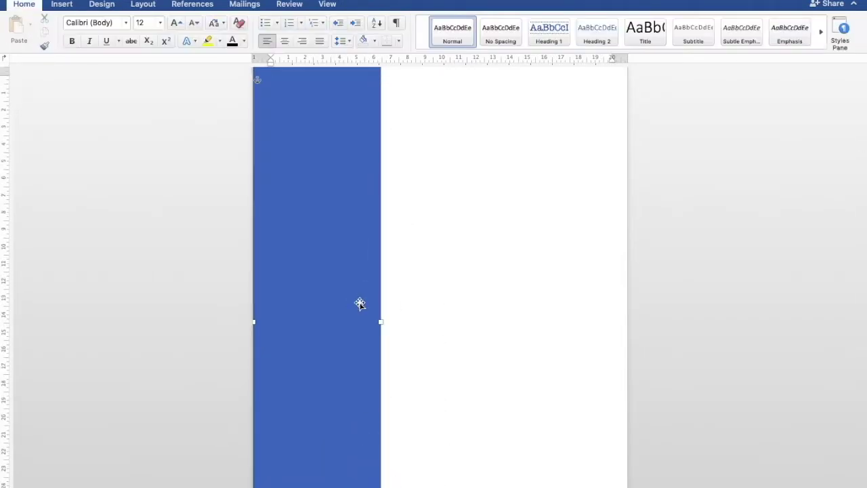
click(399, 6)
click(227, 25)
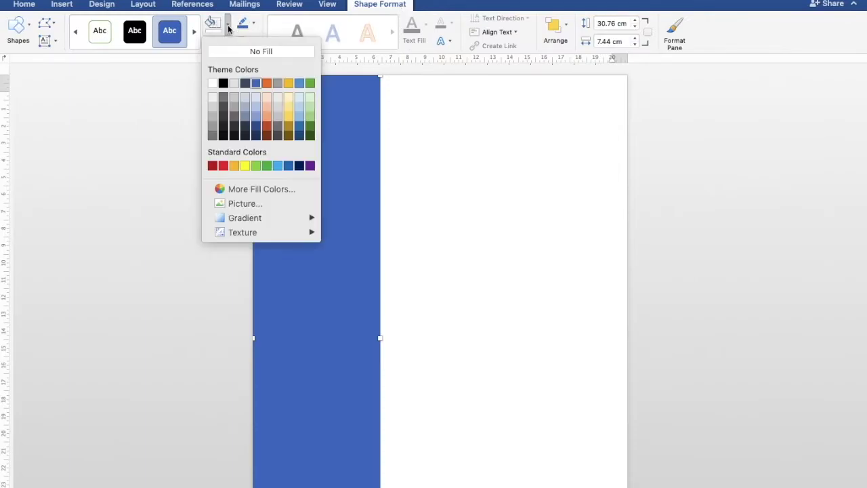
click(256, 129)
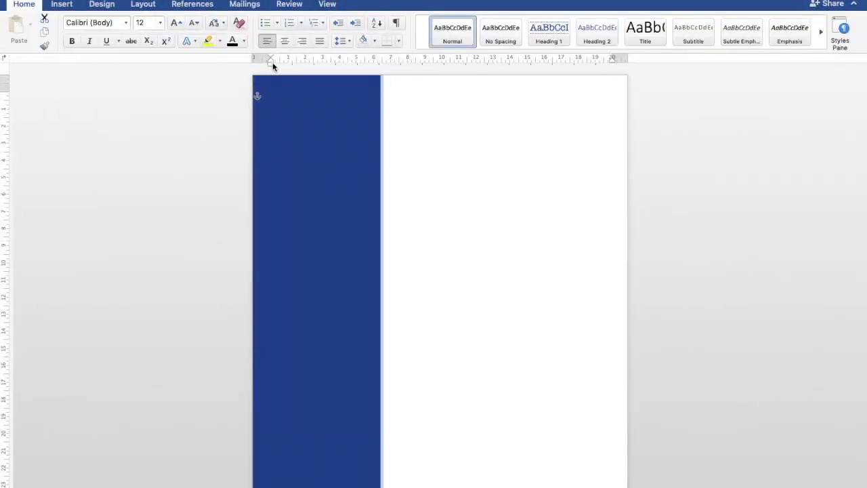
drag(273, 62, 392, 62)
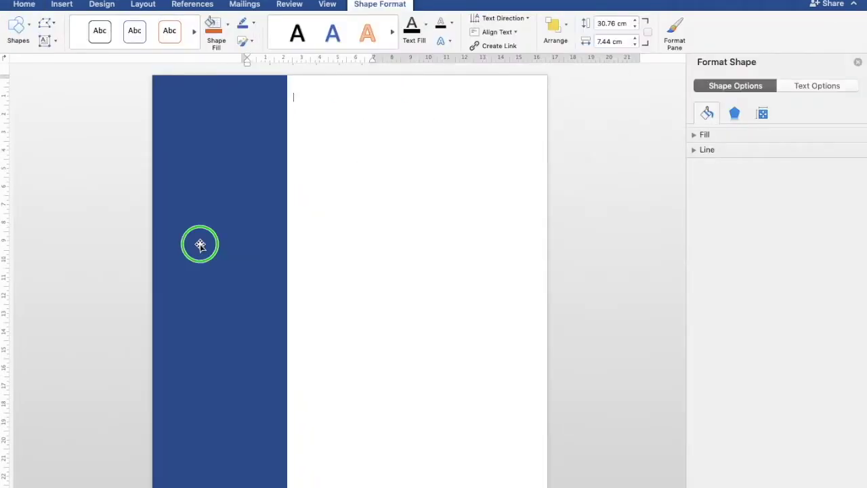
Step: Make the blue rectangle editable as a text container and align its text to the top
right_click(200, 244)
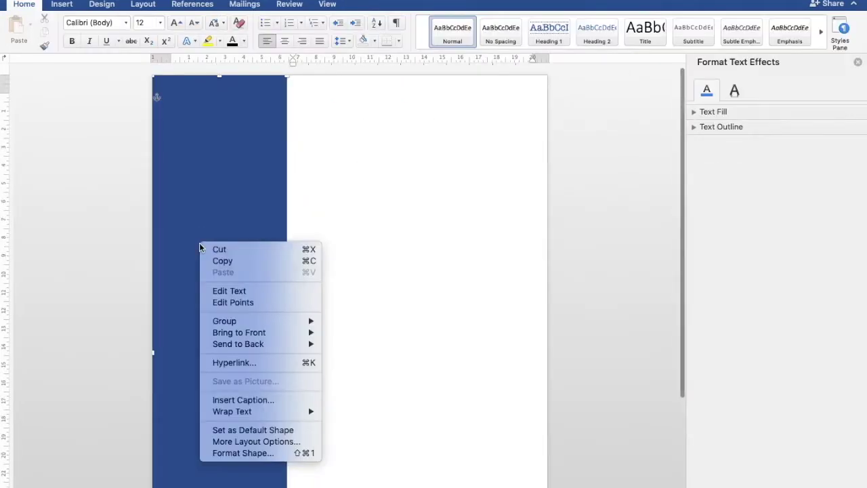
click(242, 291)
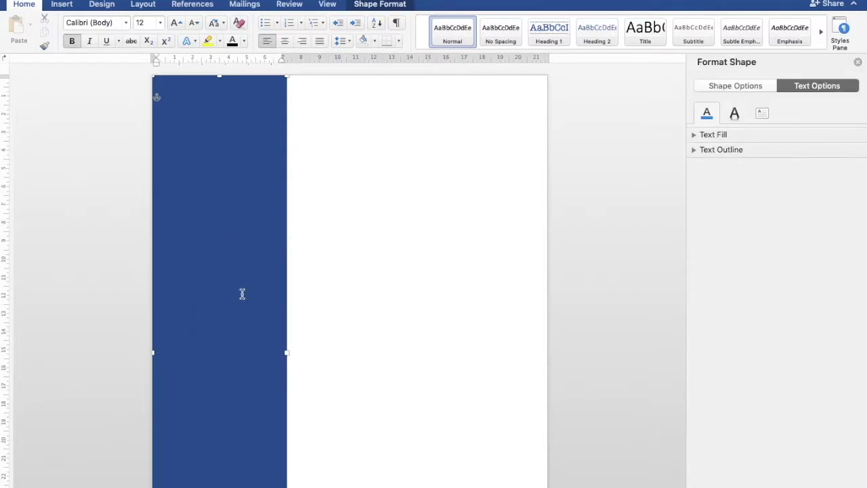
click(372, 5)
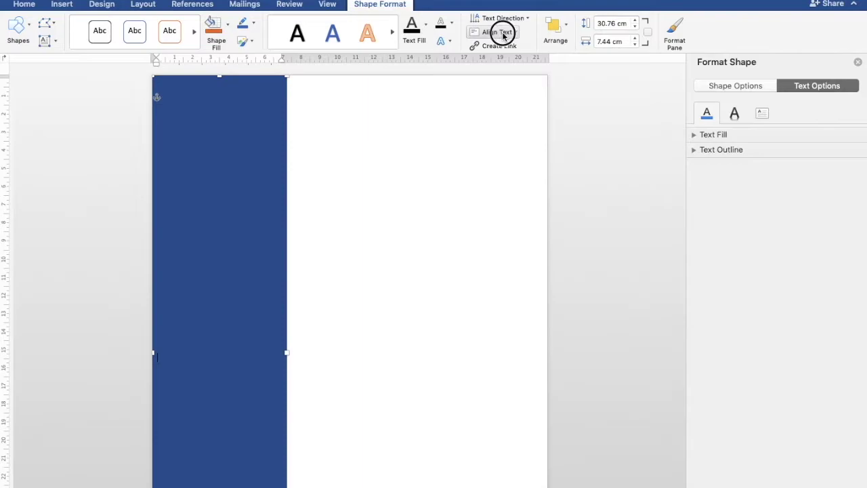
click(501, 33)
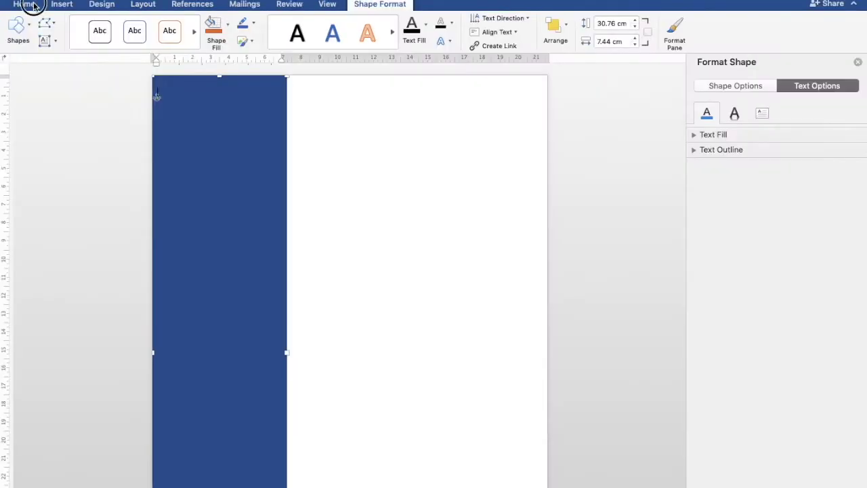
Step: Enter the candidate's full name and the title "IT Project Manager" in the rectangle as justified white text
click(26, 5)
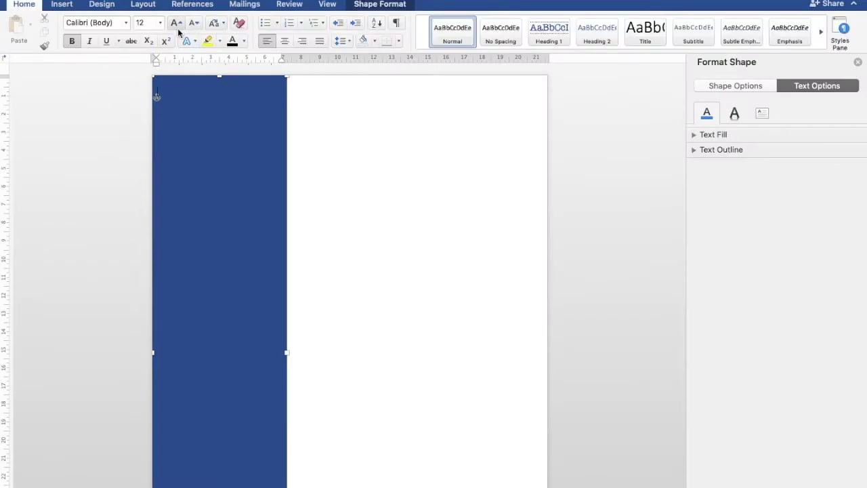
click(319, 43)
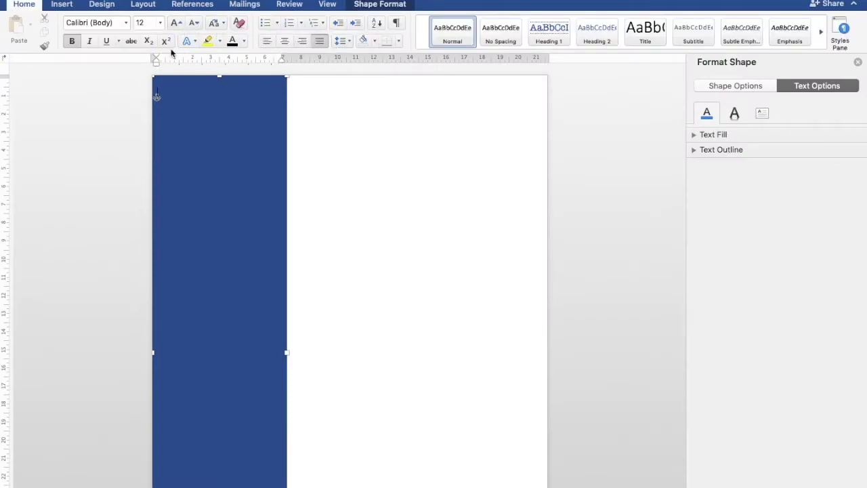
click(244, 41)
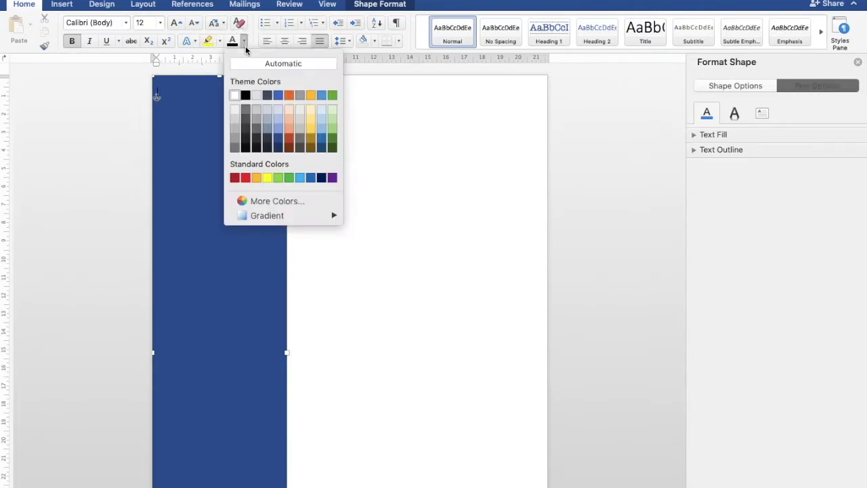
click(235, 95)
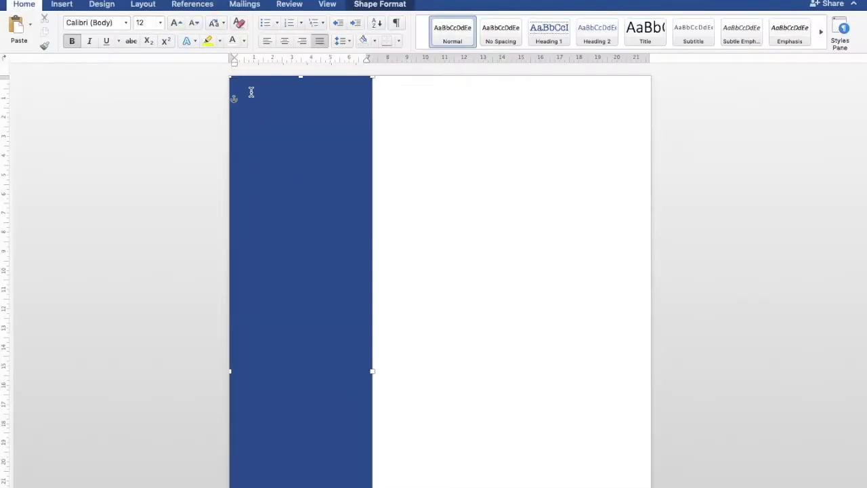
text(John Smith IT Project Manager)
Step: Format the candidate's name in the Didot font and enlarge it by seven size increments
click(242, 92)
triple_click(243, 92)
click(126, 23)
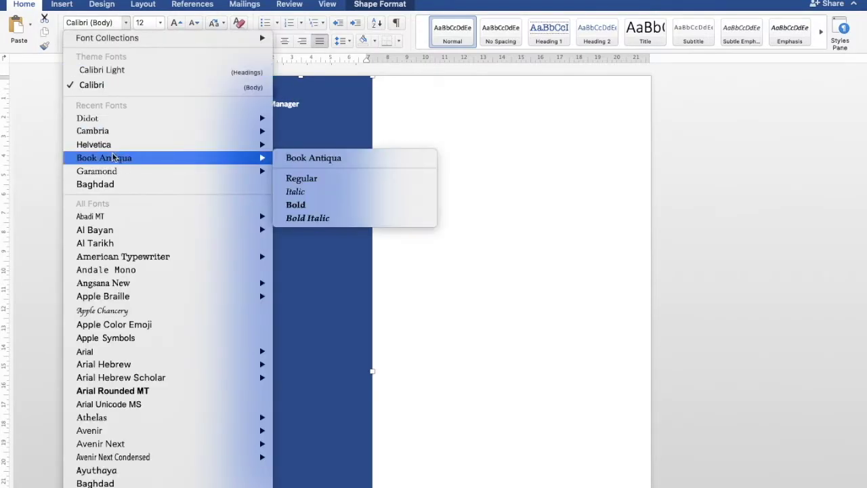
click(89, 120)
click(175, 23)
click(175, 23)
click(176, 23)
click(175, 23)
click(175, 23)
click(175, 23)
click(176, 24)
Step: Change the "IT Project Manager" line to Book Antiqua Regular and enlarge it slightly
drag(233, 123, 303, 124)
click(125, 22)
mouse_move(244, 158)
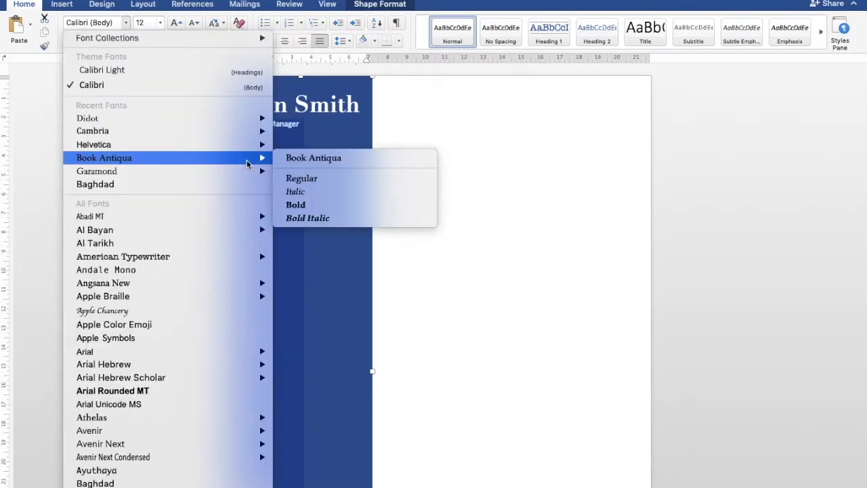
click(310, 181)
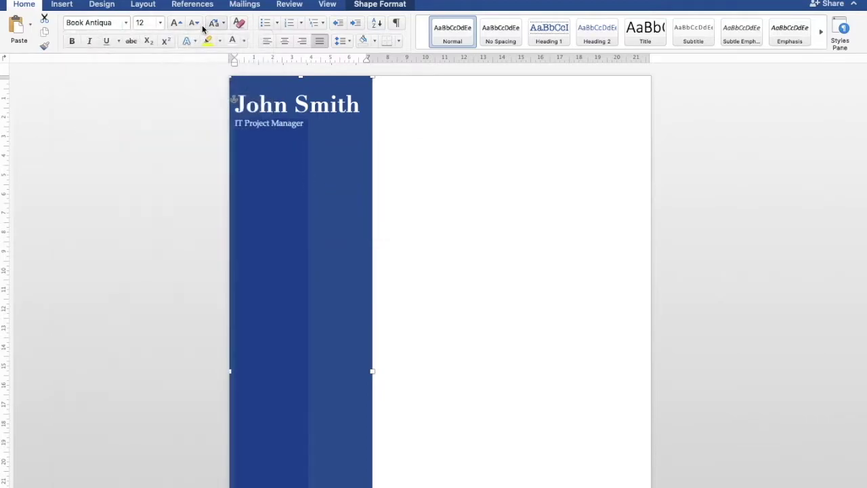
click(174, 24)
Step: Set the line spacing of the name and job title in the rectangle to 1.15
drag(329, 126, 233, 100)
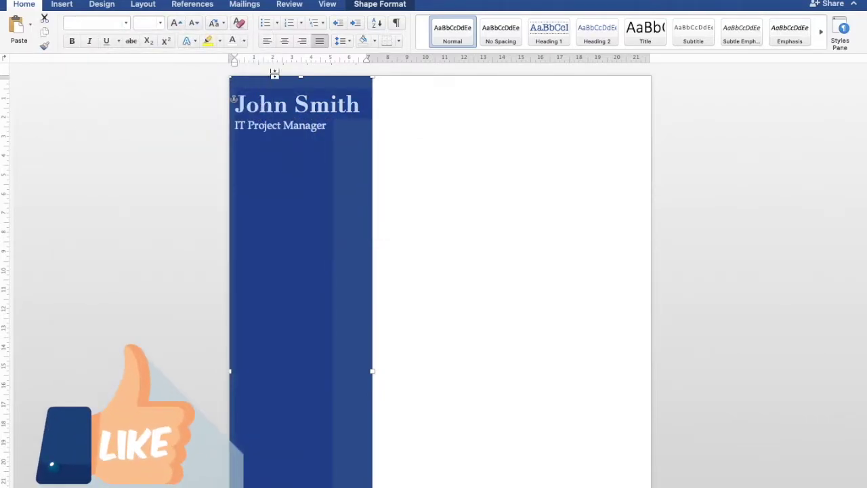
click(348, 41)
click(350, 72)
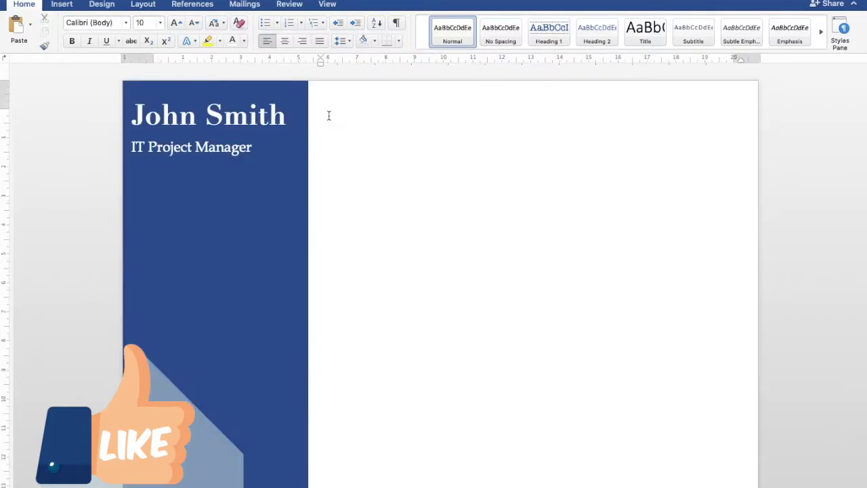
Step: Enter a Lorem Ipsum summary paragraph beside the blue rectangle and set its font to Book Antiqua
text(Lorem Ipsum is simply dummy text of the printing and typesetting industry. Lorem Ipsum is simply dummy text of the printing and typesetting industry. Lorem Ipsum is simply dummy text of the printing and typesetting industry. Lorem Ipsum is simply dummy text of the printing and typesetting industry.)
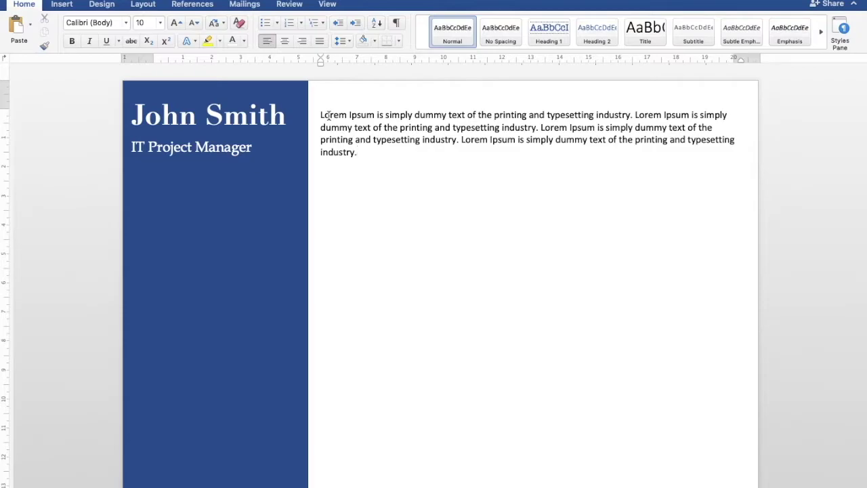
click(321, 115)
drag(321, 116, 359, 153)
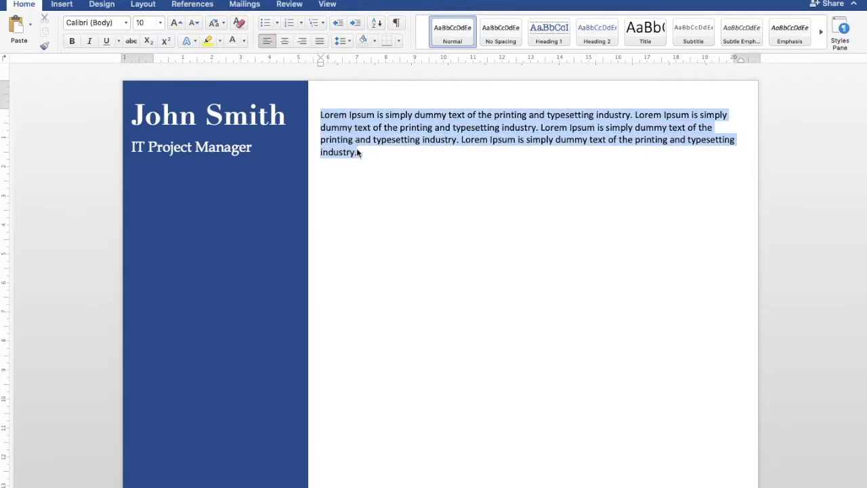
click(125, 23)
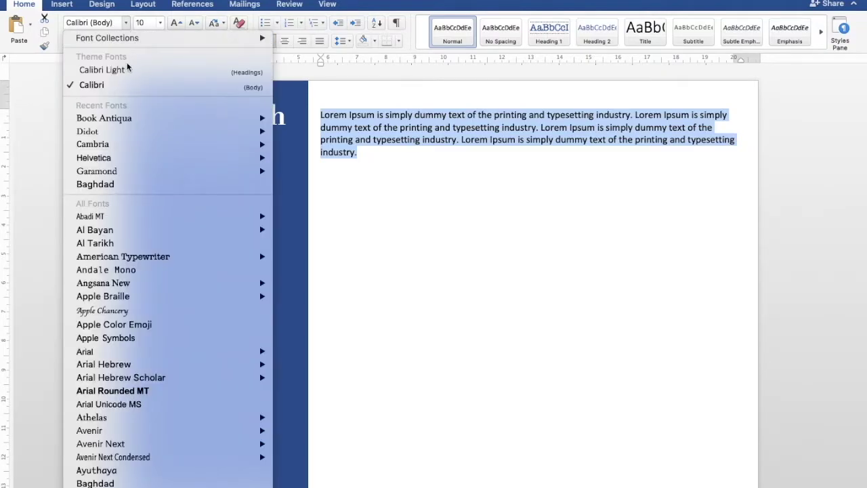
mouse_move(128, 117)
click(319, 137)
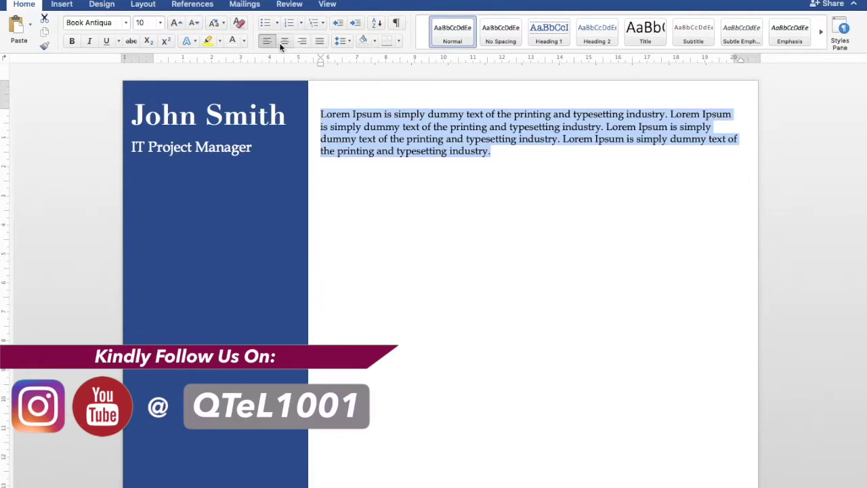
Step: Justify the summary paragraph and set its line spacing to 1.15
click(321, 42)
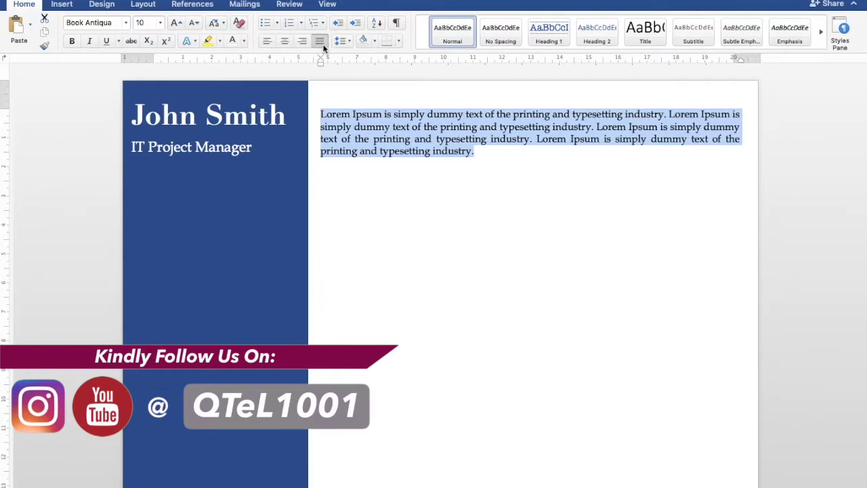
click(342, 41)
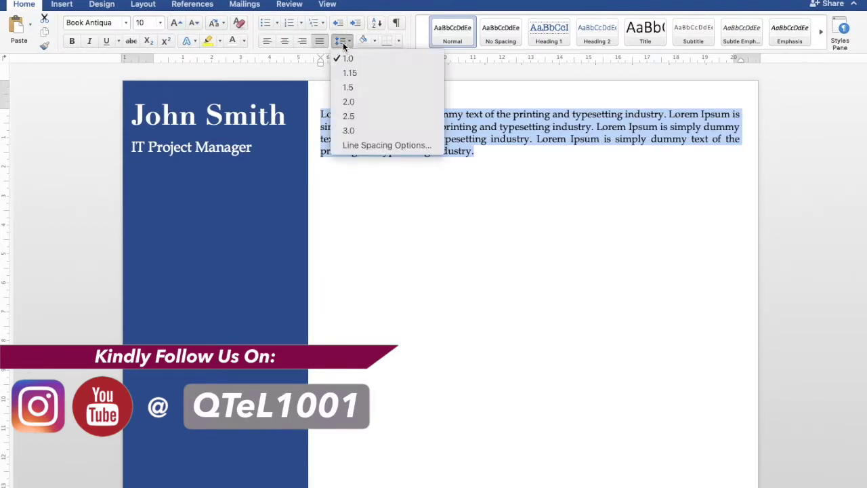
click(360, 73)
Step: Add the heading text "Experience" on a new line below the summary paragraph
click(472, 155)
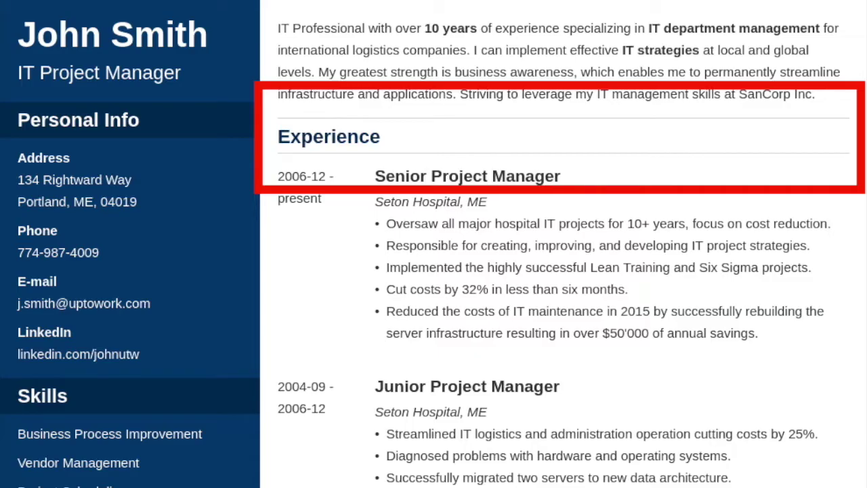
key(Return)
text(Experience)
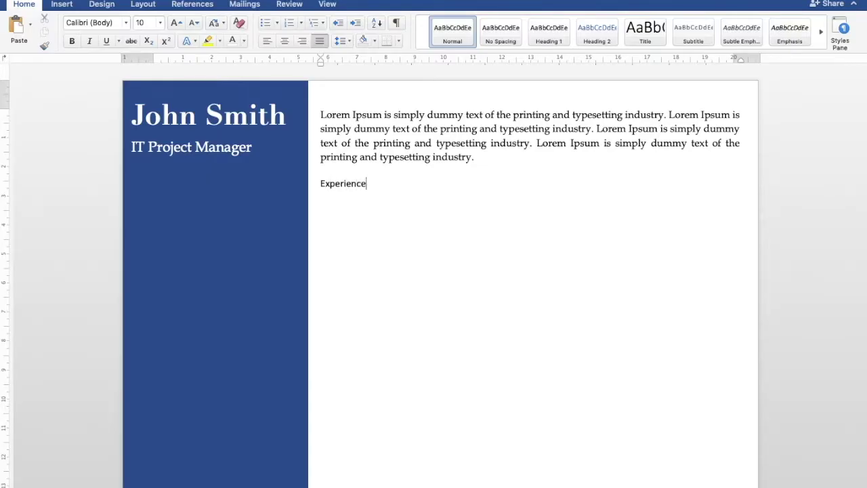
Step: With the "Experience" text selected, modify the Heading 1 style to American Typewriter, 16 pt, in the darkest blue theme shade
drag(323, 183, 368, 184)
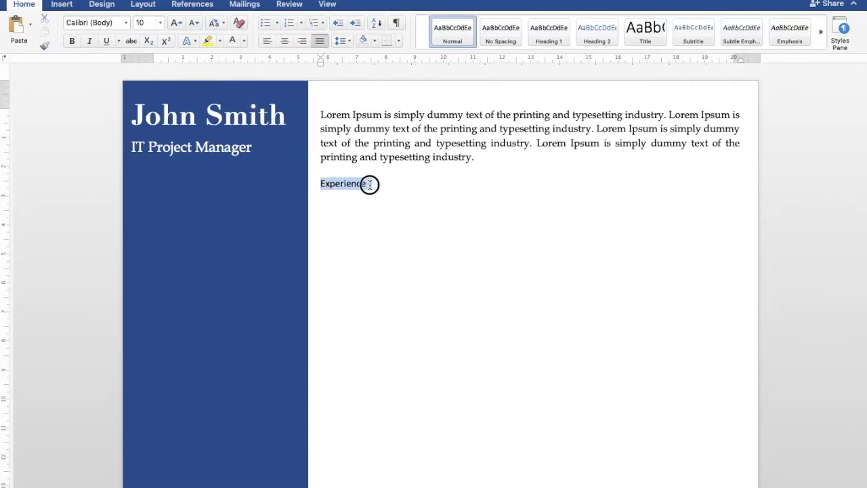
right_click(545, 42)
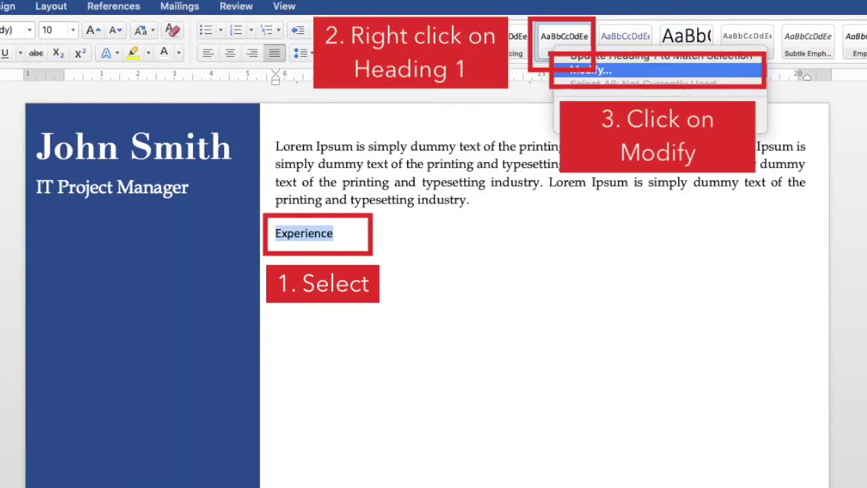
click(591, 69)
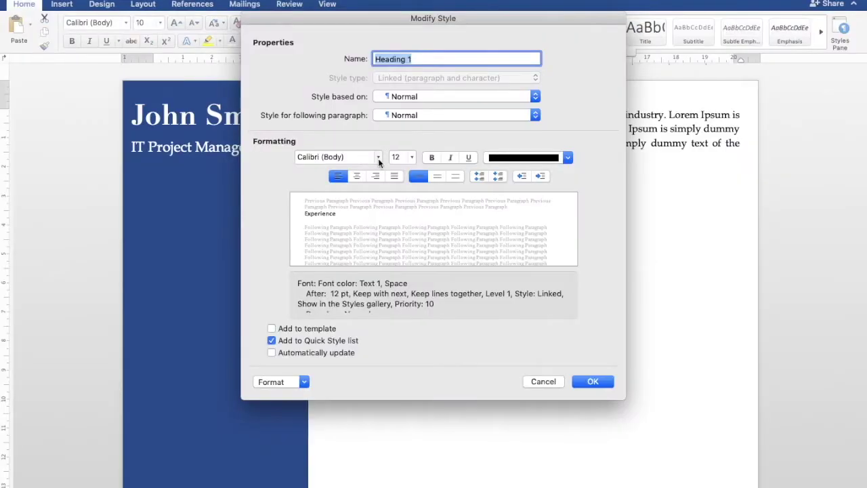
click(378, 157)
mouse_move(380, 252)
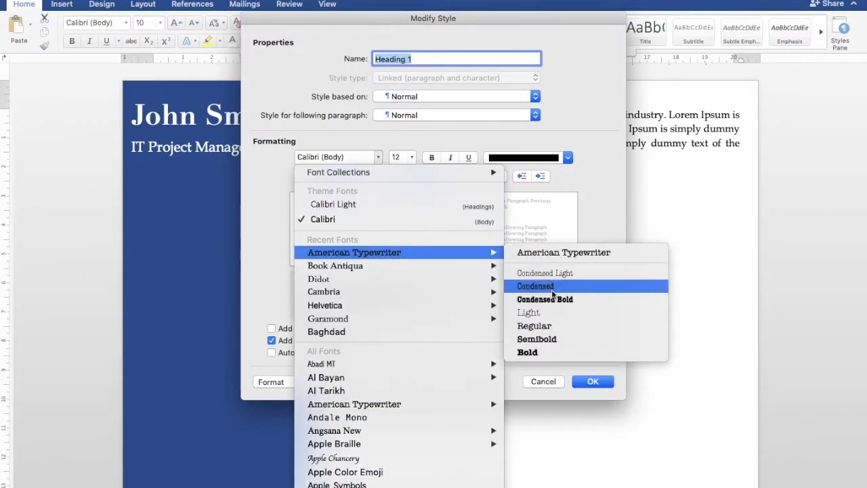
click(527, 352)
click(405, 157)
click(414, 297)
click(568, 157)
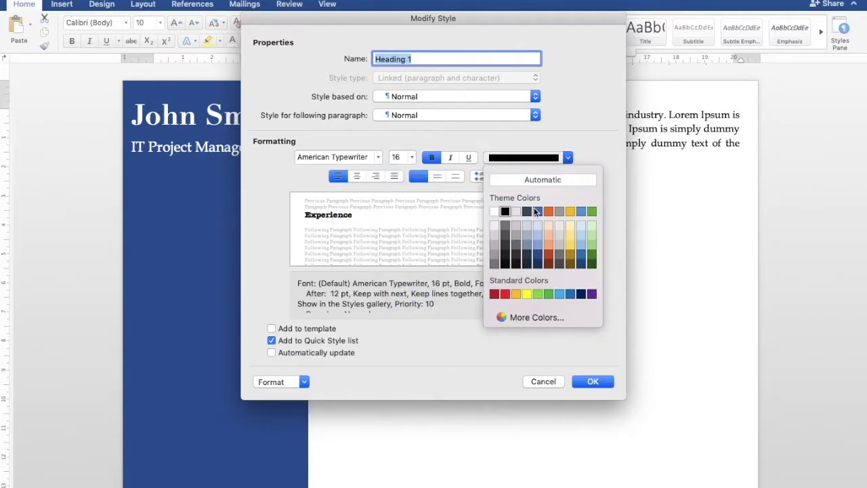
click(538, 264)
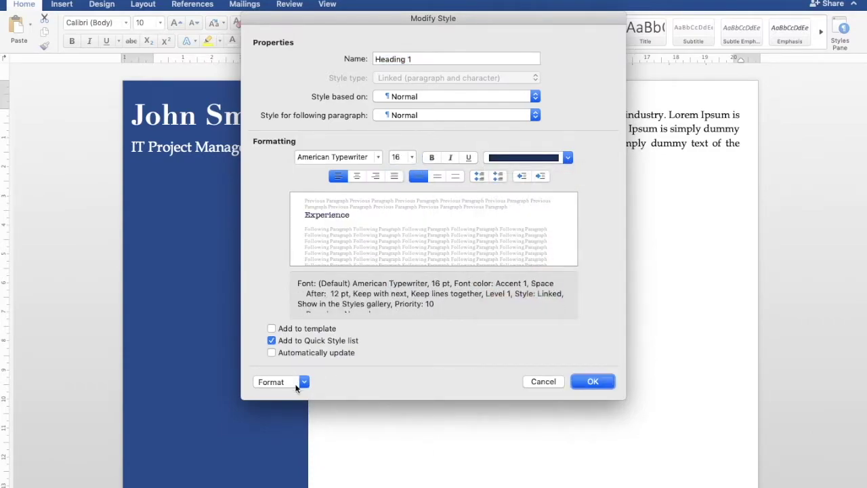
Step: Set the Heading 1 style's paragraph spacing to 0 pt after with multiple line spacing at 1.15
click(303, 383)
click(302, 406)
double_click(354, 265)
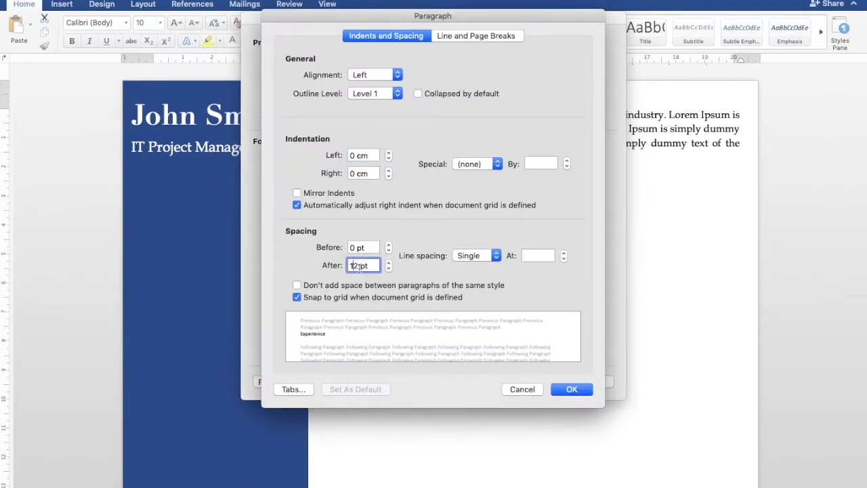
text(0)
key(Tab)
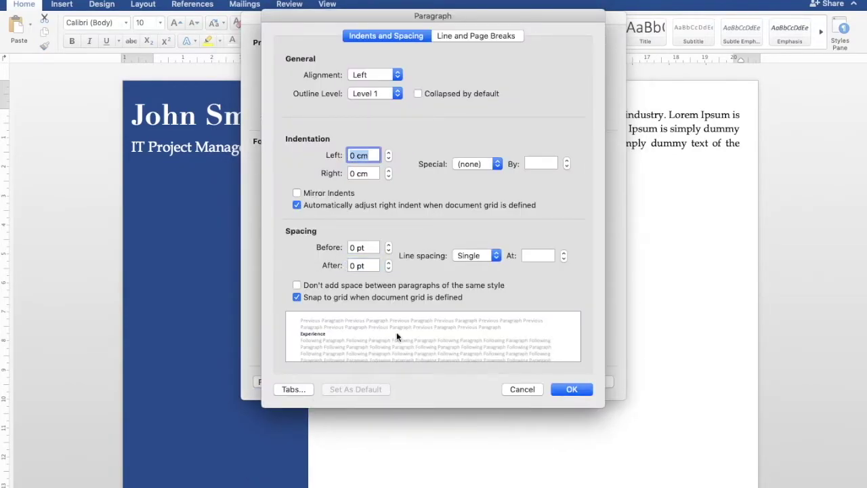
click(488, 259)
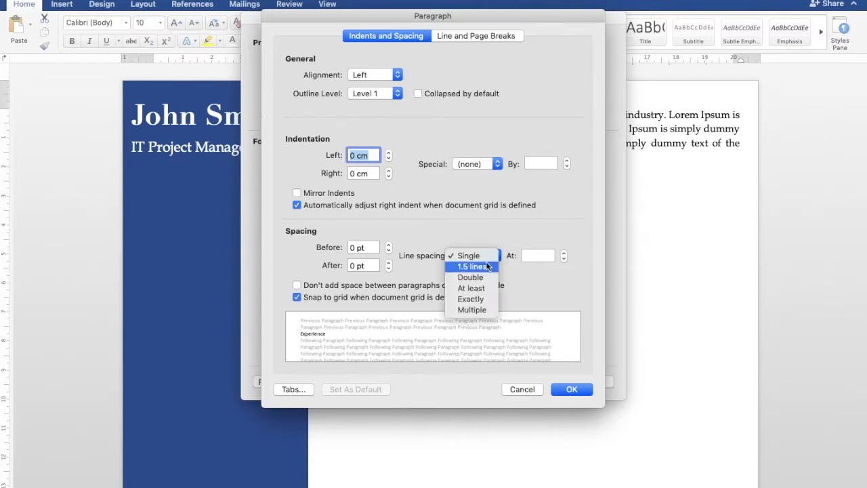
click(482, 309)
double_click(533, 255)
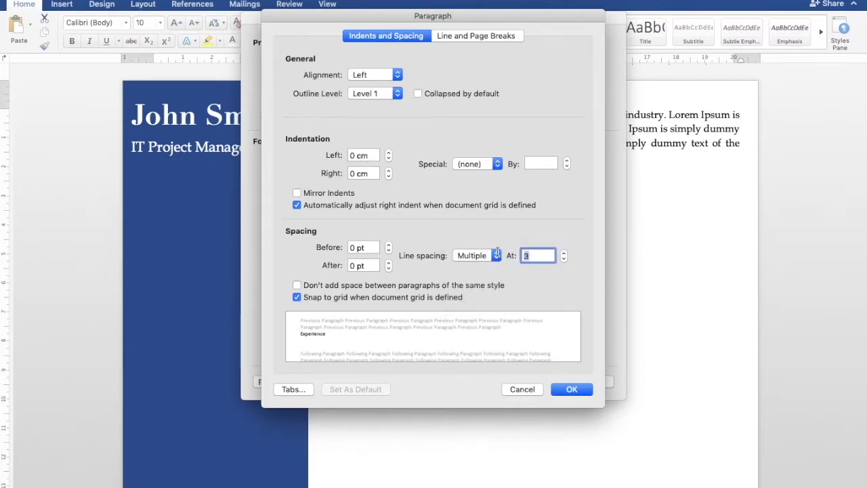
text(1.15)
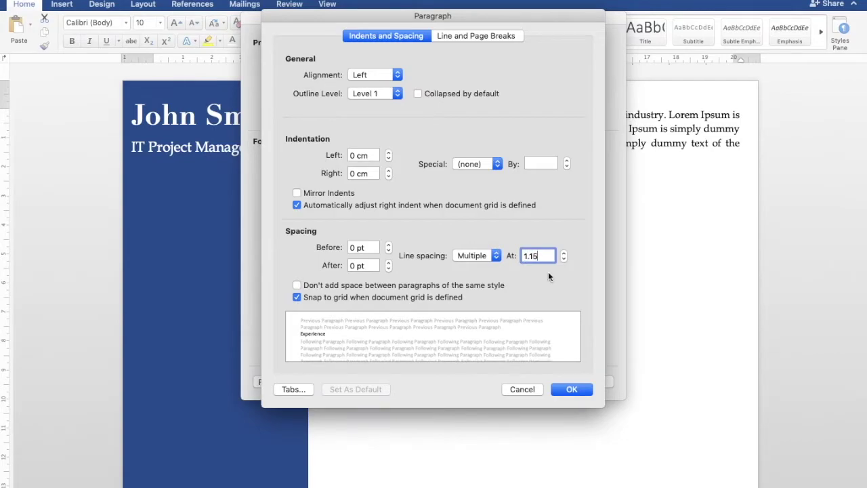
click(563, 390)
Step: Add custom dashed top and bottom borders to the Heading 1 style and apply the style changes
click(304, 382)
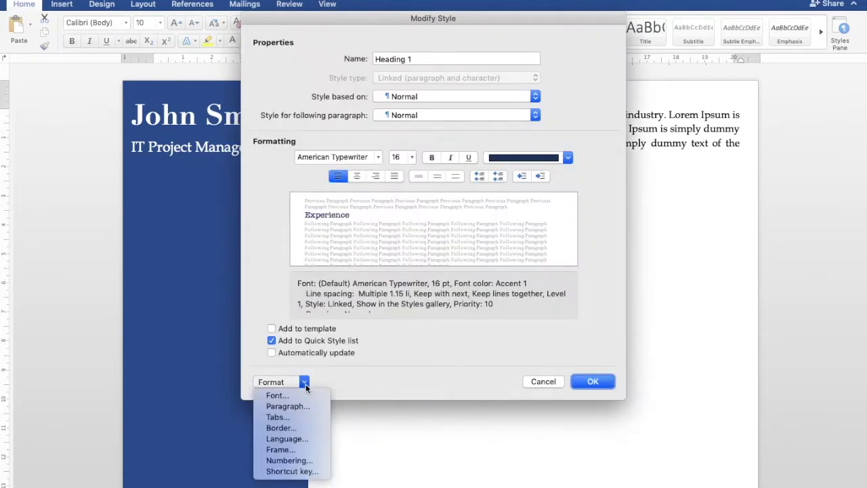
click(302, 428)
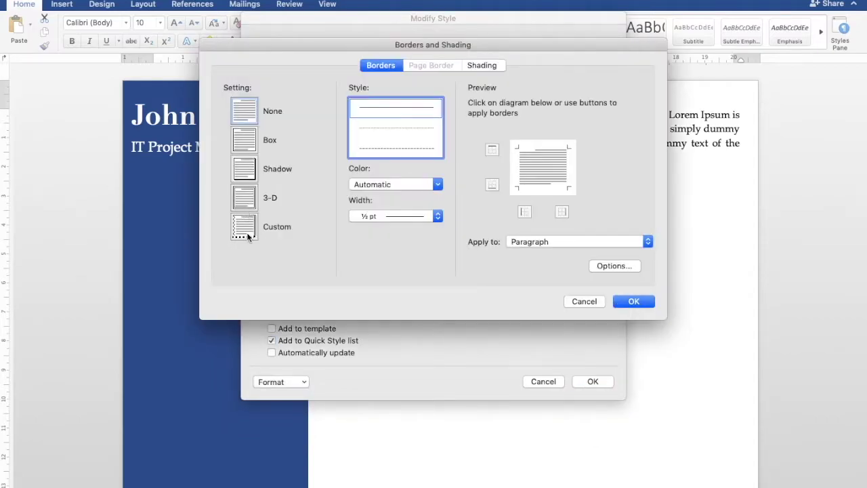
click(248, 236)
click(383, 149)
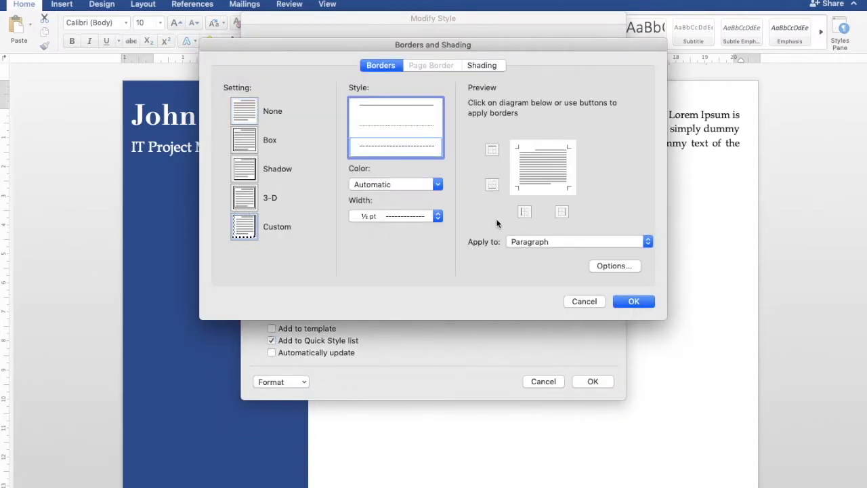
click(493, 150)
click(491, 185)
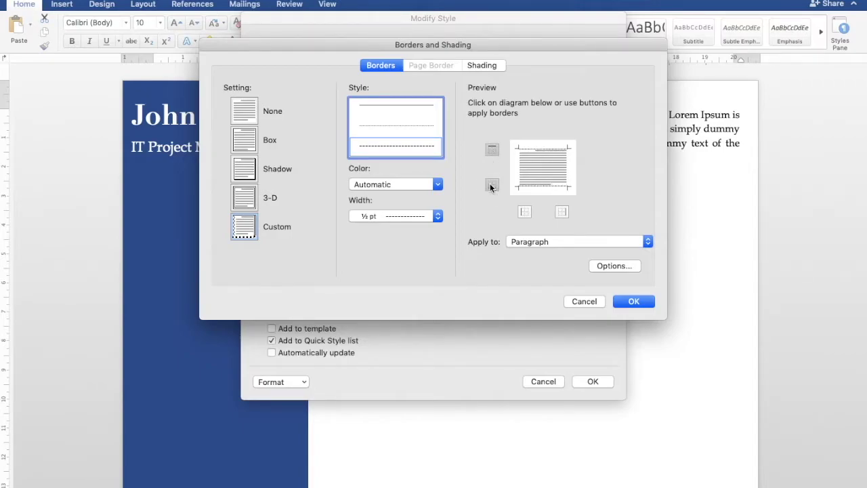
click(622, 304)
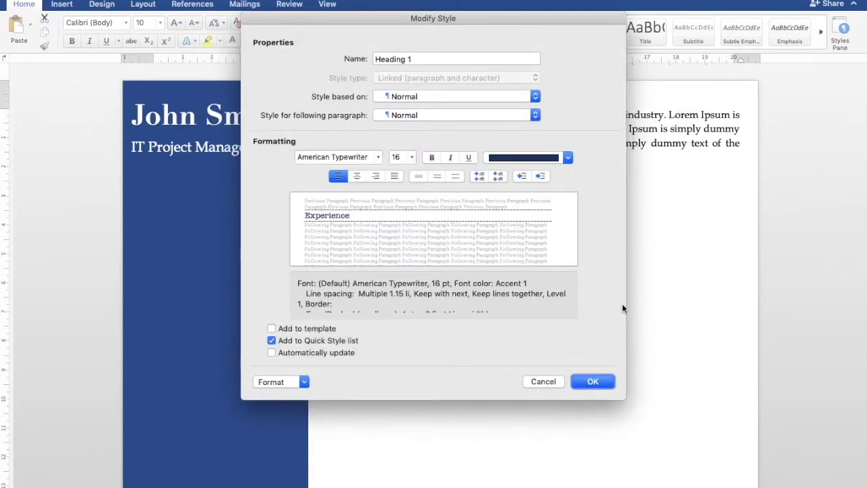
click(593, 382)
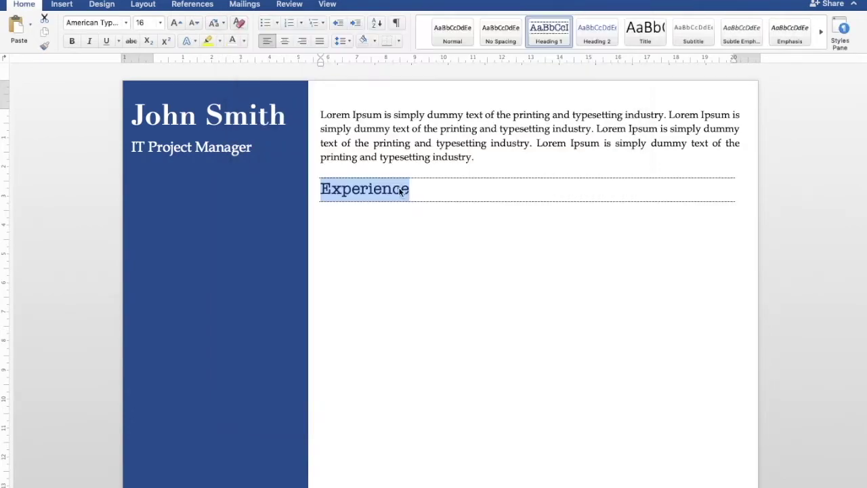
Step: Insert a two-column, three-row table below the Experience heading and narrow its first column to about 1.7 cm
click(420, 195)
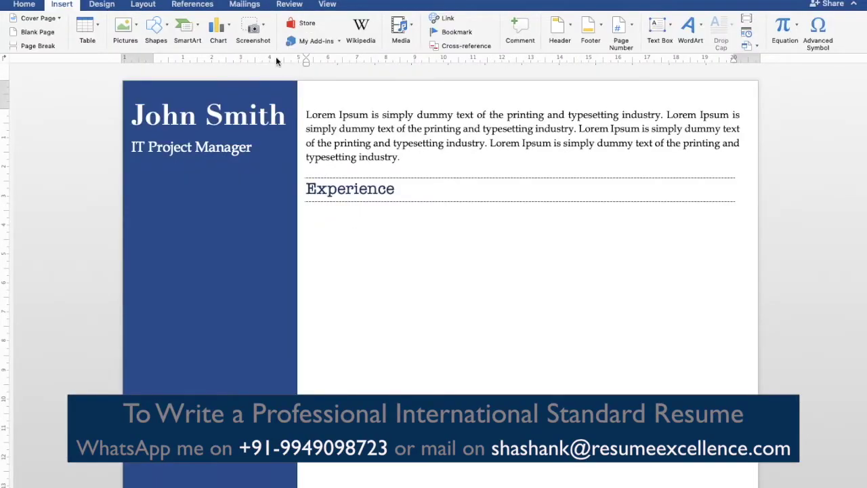
click(98, 27)
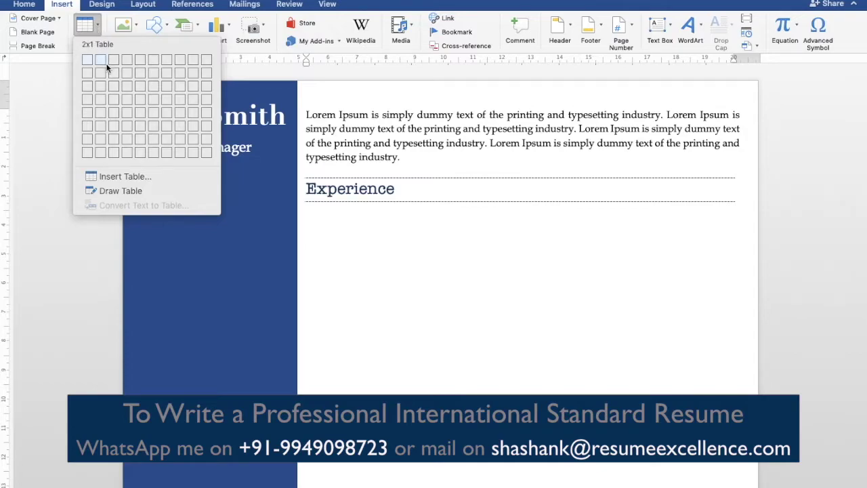
click(102, 86)
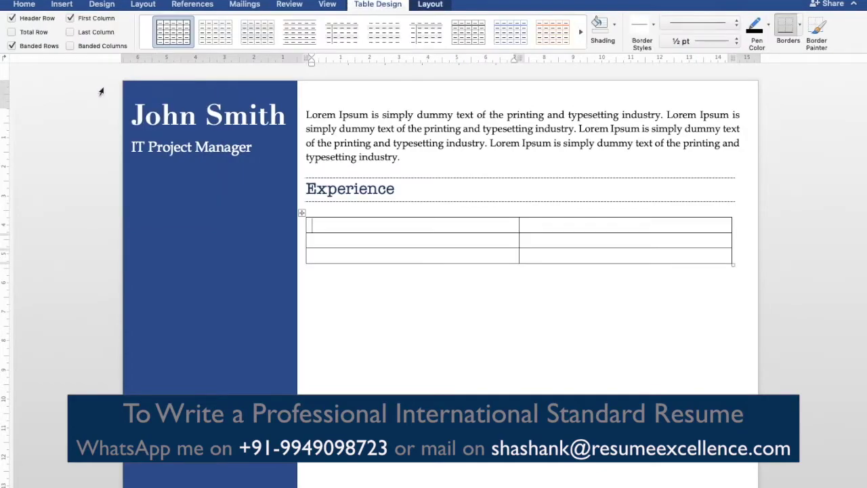
drag(519, 224, 353, 231)
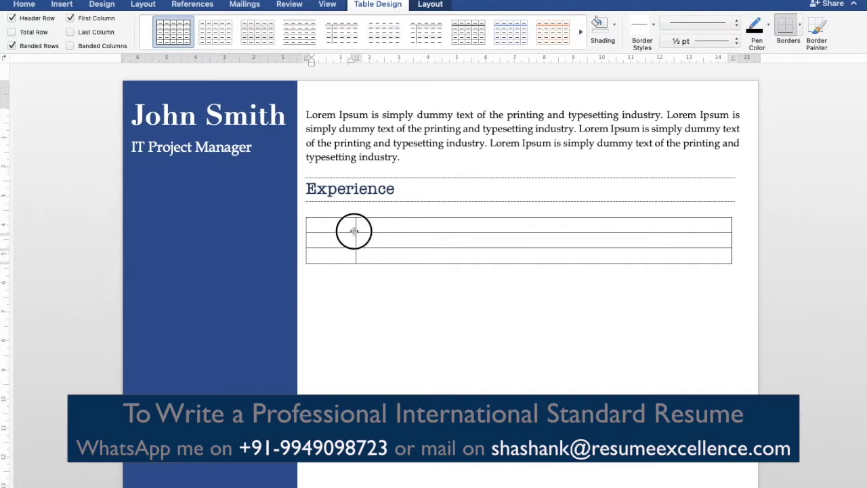
Step: Set the line spacing of the whole Experience table to multiple at 1.15
click(301, 212)
click(25, 6)
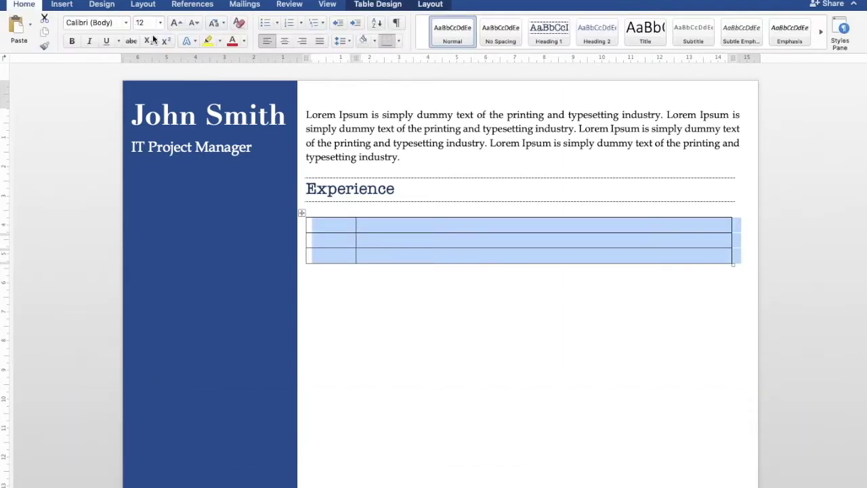
click(346, 42)
click(348, 144)
click(474, 255)
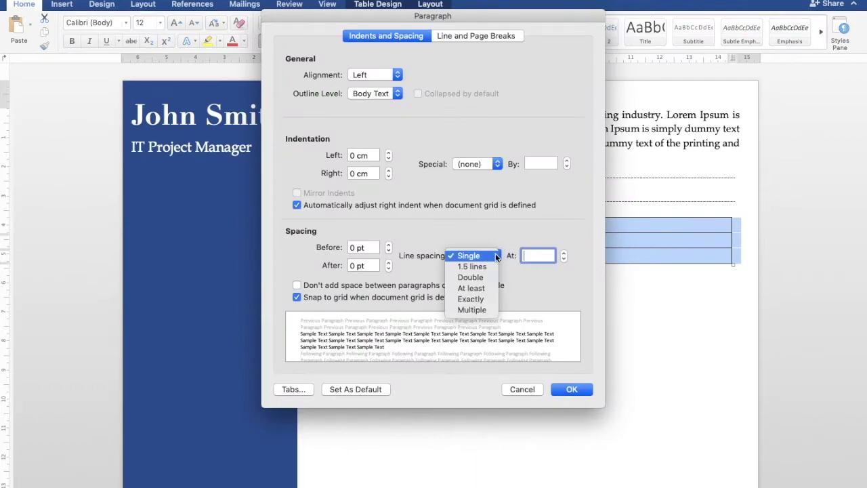
click(480, 309)
text(1.15)
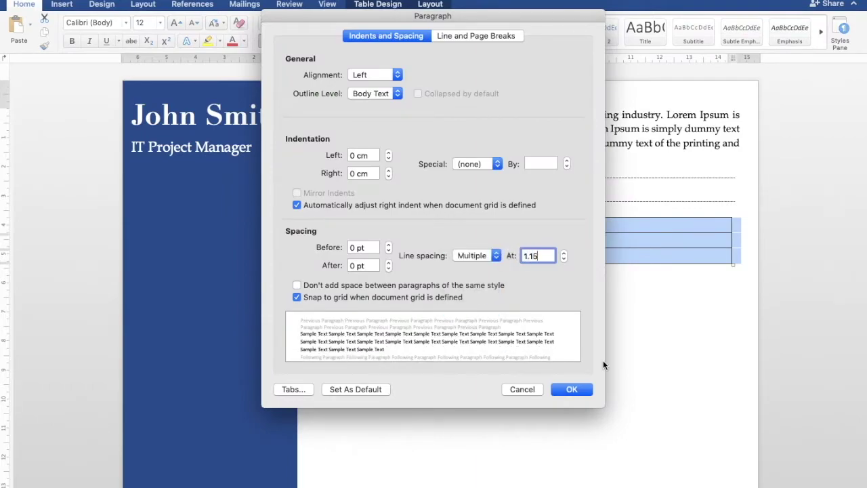
click(571, 389)
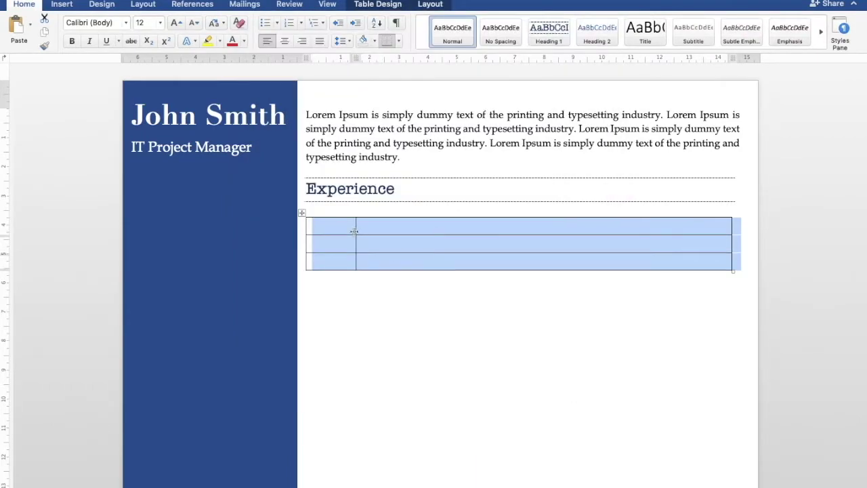
Step: Set the Experience table's font to Book Antiqua, 10 pt
click(126, 23)
mouse_move(223, 406)
click(297, 424)
click(138, 24)
text(10)
key(Return)
Step: Fill the first table row with "2006-12 - Present", "Profile Name (Ex: Sr Marketing Manager)", "Company Name, Location" and Lorem Ipsum description lines
text(2006)
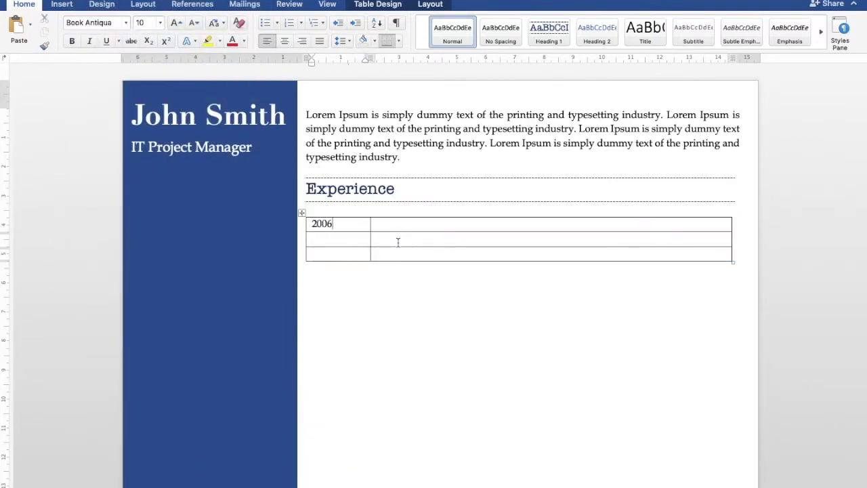
text(-12 - Present)
key(Tab)
text(Profile Name (Ex: Sr Marketing Manager))
key(Return)
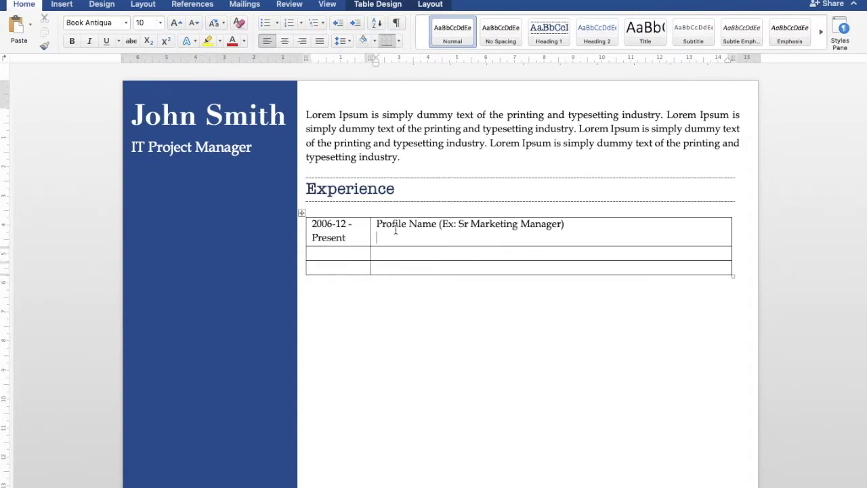
text(Company Name, Location)
key(Return)
text(Lorem Ipsum is simply dummy text of the printing and typesetting industry. Lorem Ipsum is simply dummy text of the printing and typesetting industry. Lorem Ipsum is simply dummy text of the printing and typesetting Lorem Ipsum is simply dummy text of the printing and typesetting industry. Lorem Ipsum is simply dummy text of the printing and typesetting industry. Lorem Ipsum is simply dummy text of the printing.)
Step: Turn the Lorem Ipsum description lines into a bulleted list and reduce its indent to sit near the cell's left edge
drag(613, 323, 384, 253)
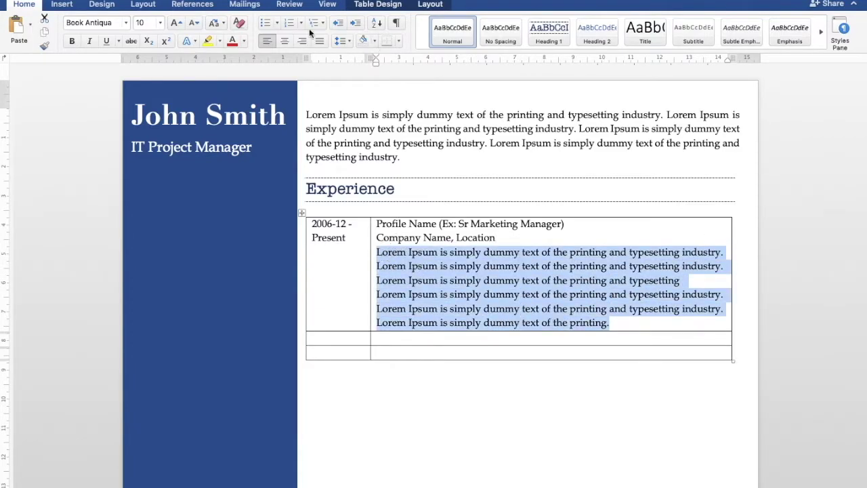
click(265, 22)
drag(413, 63, 384, 63)
click(523, 232)
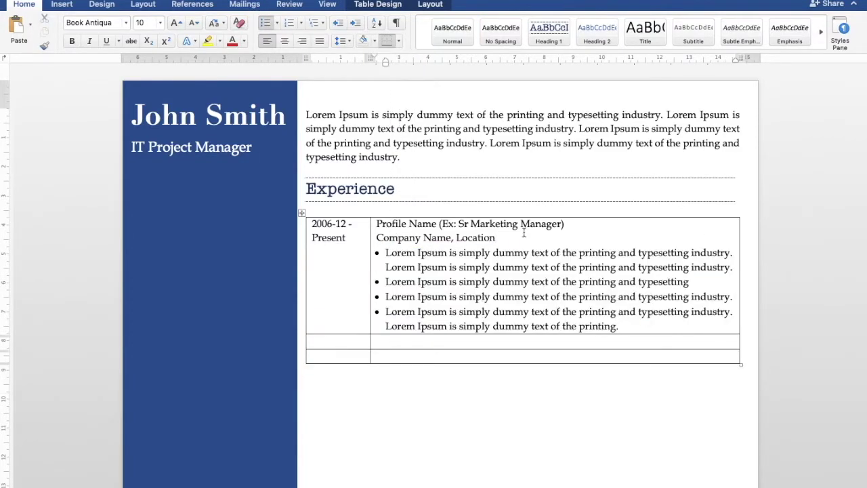
Step: Set the "Profile Name (Ex: Sr Marketing Manager)" line to 12 pt
drag(567, 225, 375, 224)
click(175, 24)
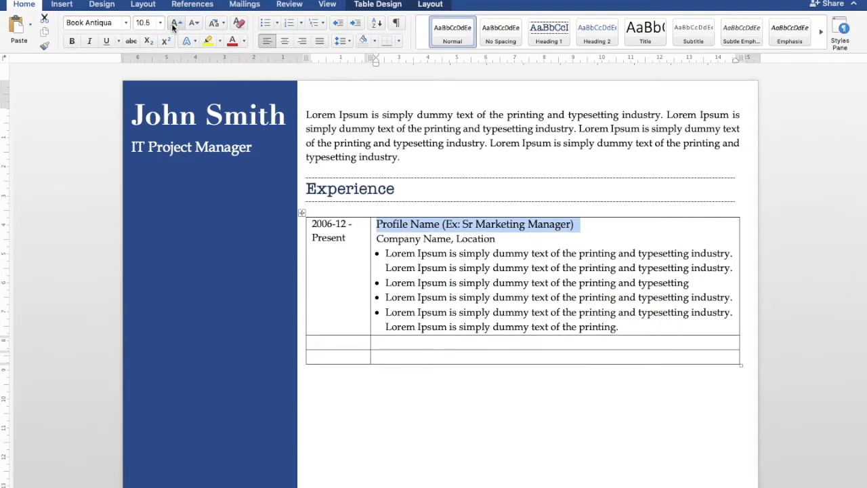
click(144, 22)
text(12)
key(Return)
Step: Format the "Company Name, Location" line as 11 pt italic
drag(501, 245, 378, 241)
click(143, 23)
text(11)
key(Return)
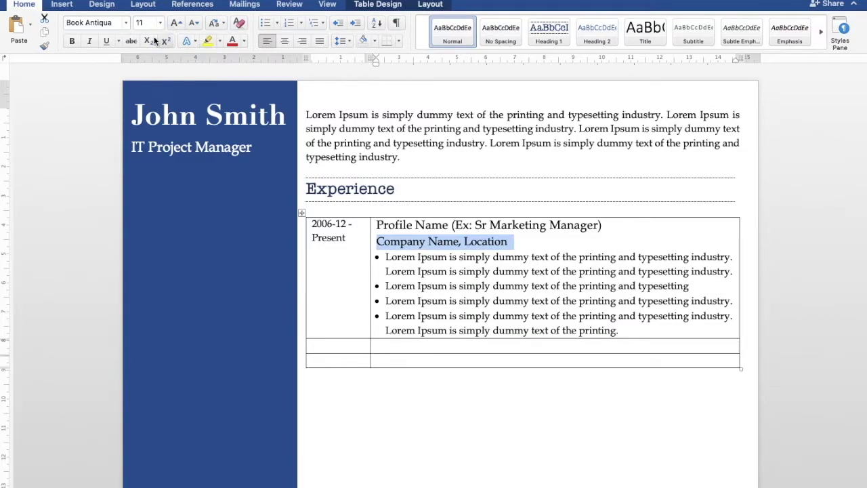
click(94, 41)
click(426, 291)
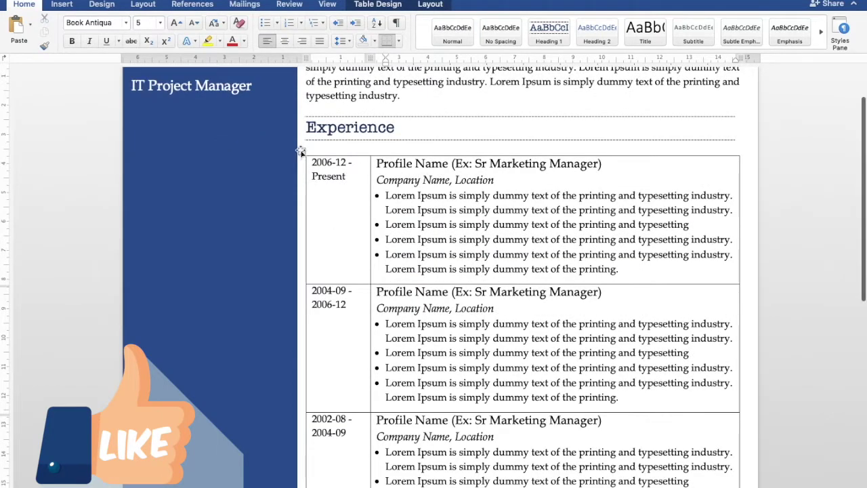
Step: Remove all borders from the Experience table
click(302, 150)
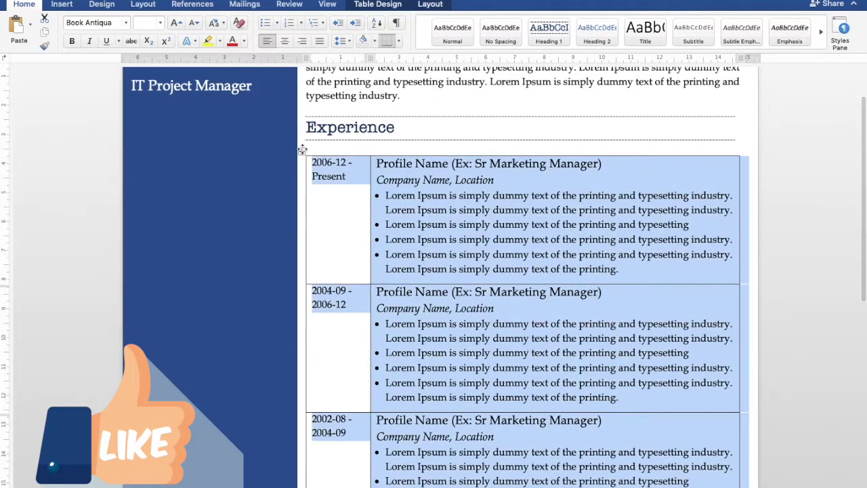
click(378, 5)
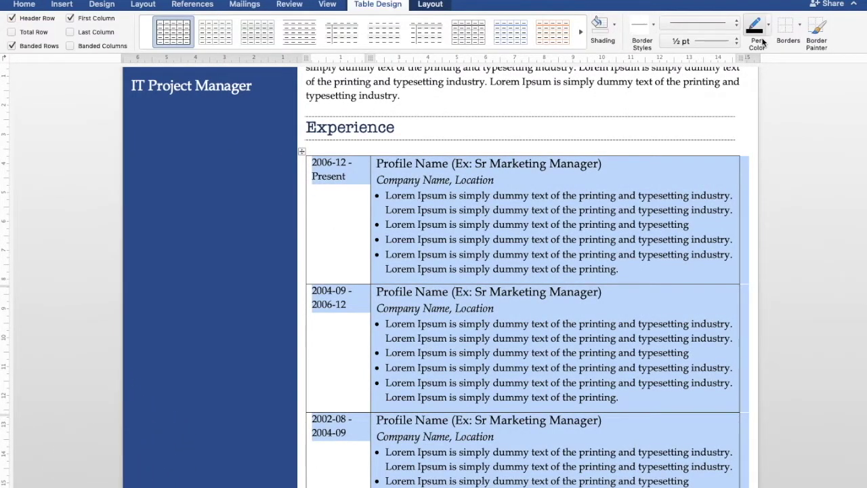
click(784, 26)
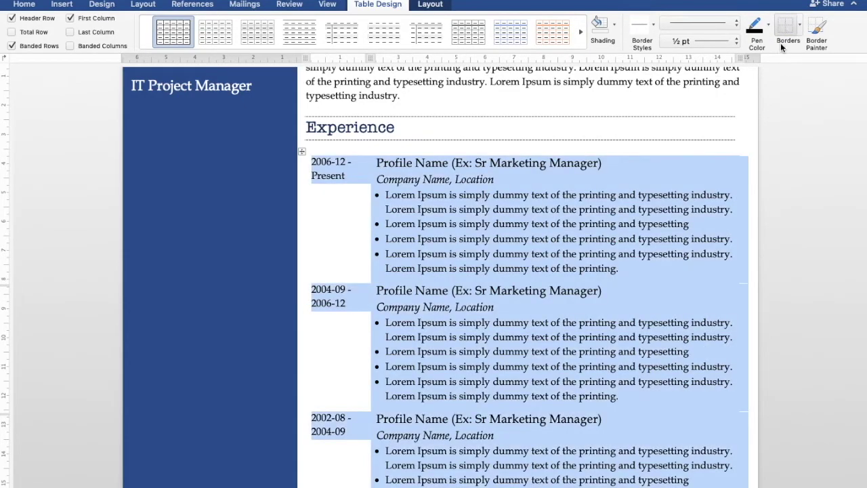
click(694, 260)
Step: Add the text "Education" below the Experience table and apply the Heading 1 style to it
scroll(694, 263, down, 1)
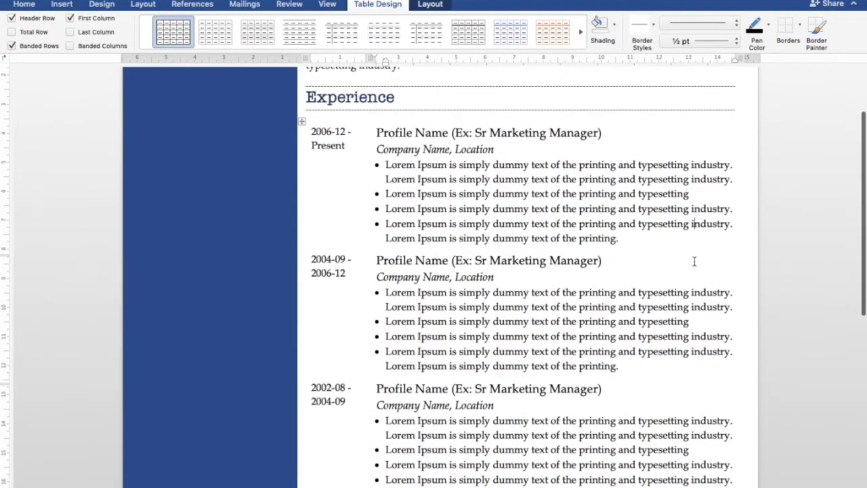
scroll(694, 261, down, 1)
scroll(694, 261, down, 5)
click(342, 396)
text(Education)
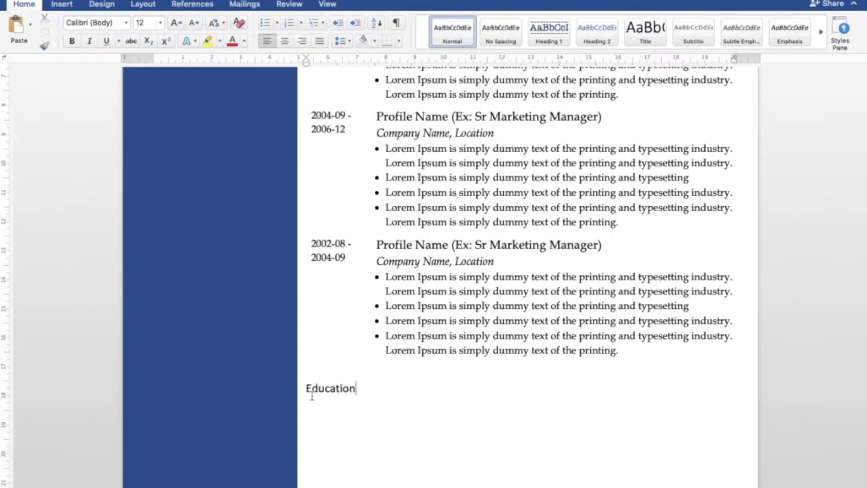
drag(308, 388, 353, 388)
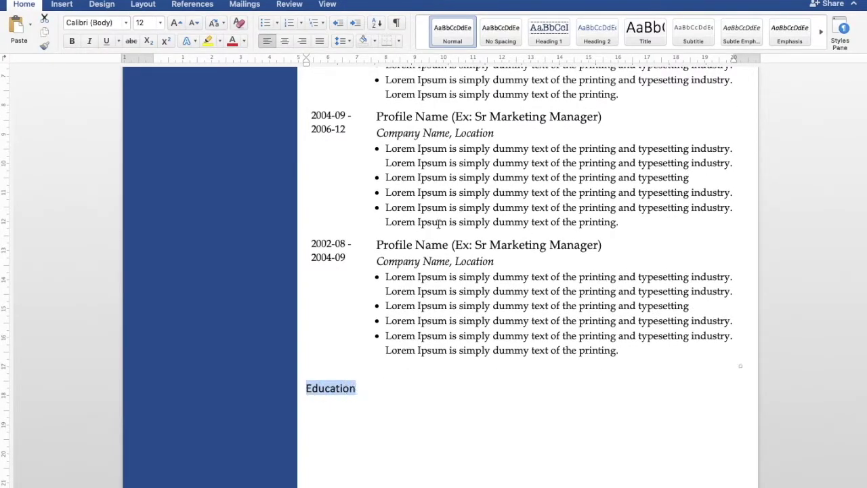
click(549, 31)
Step: Insert a two-column, two-row table below the Education heading and narrow its first column to about 2 cm
click(62, 4)
click(84, 25)
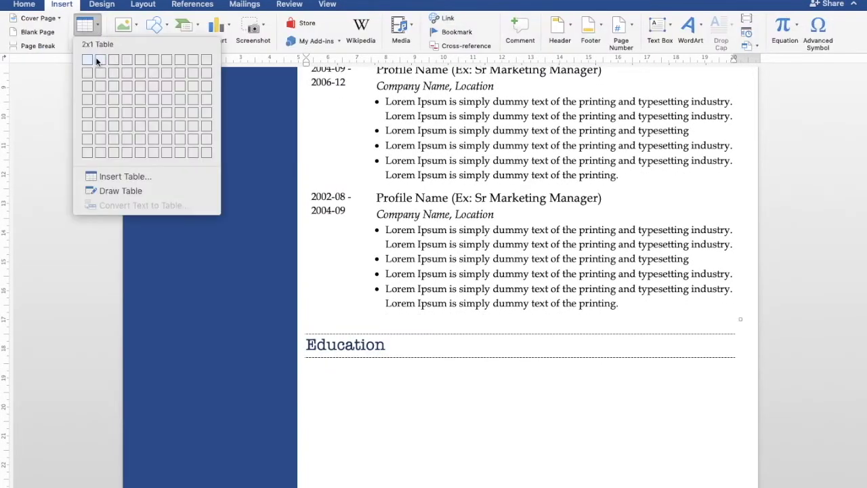
click(101, 73)
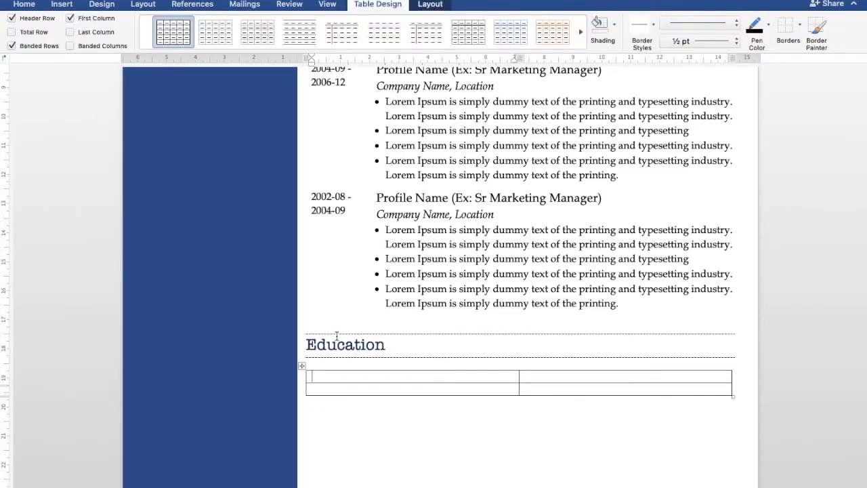
drag(520, 384, 363, 385)
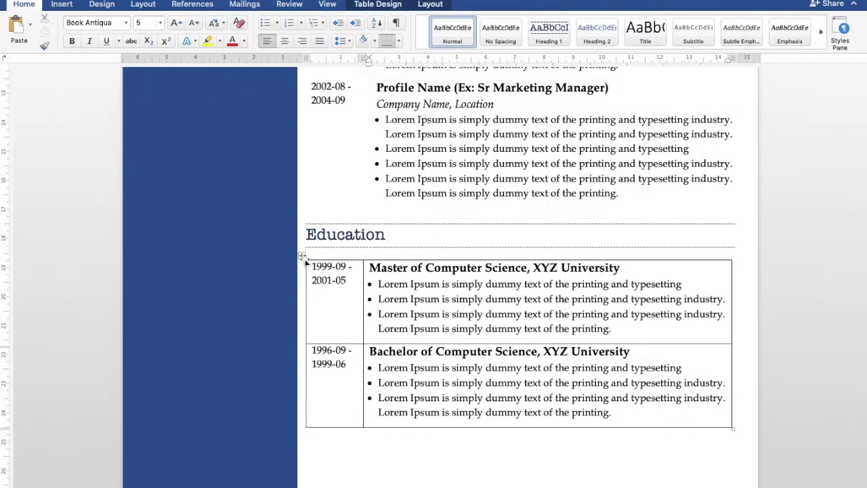
Step: Remove all borders from the Education table
click(302, 255)
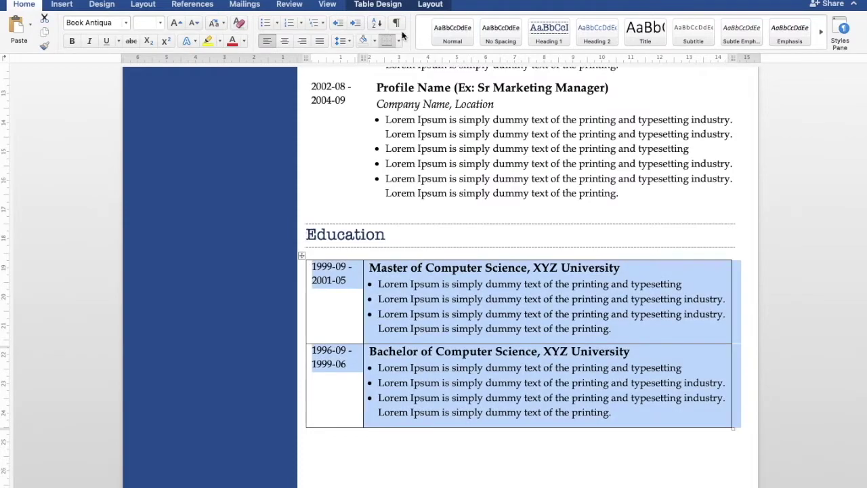
click(396, 6)
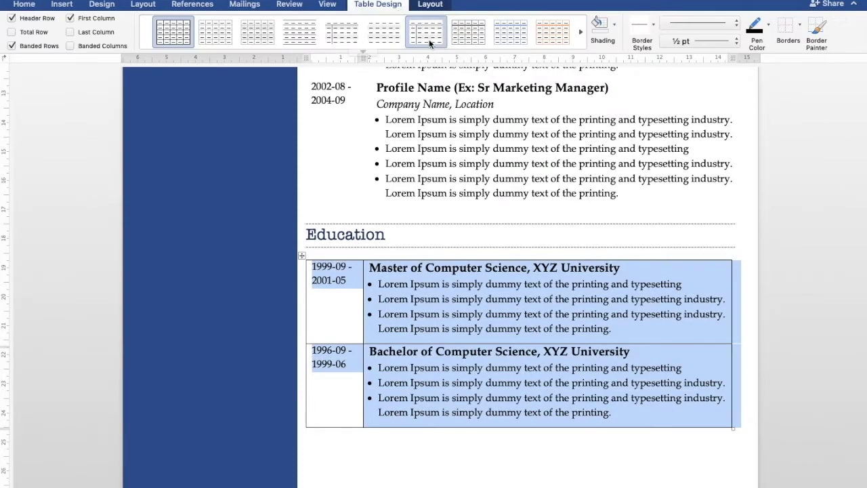
click(788, 27)
click(652, 429)
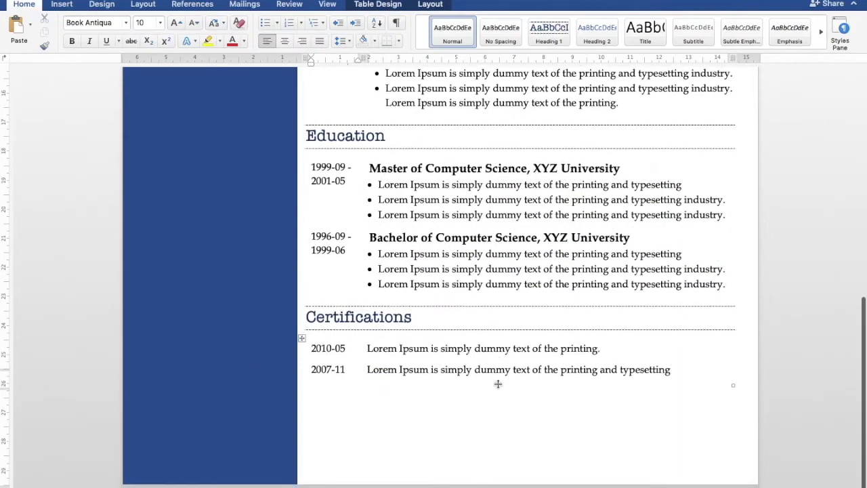
Step: Duplicate the Certifications heading and table below the original and rename the copied heading "Interests"
drag(499, 381, 257, 355)
click(314, 399)
text(Certifications 2010-05	Lorem Ipsum is simply dummy text of the printing. 2007-11	Lorem Ipsum is simply dummy text of the printing and typesetting)
drag(314, 397, 413, 399)
text(Interests)
Step: Delete both dates from the first column of the Interests table
click(315, 423)
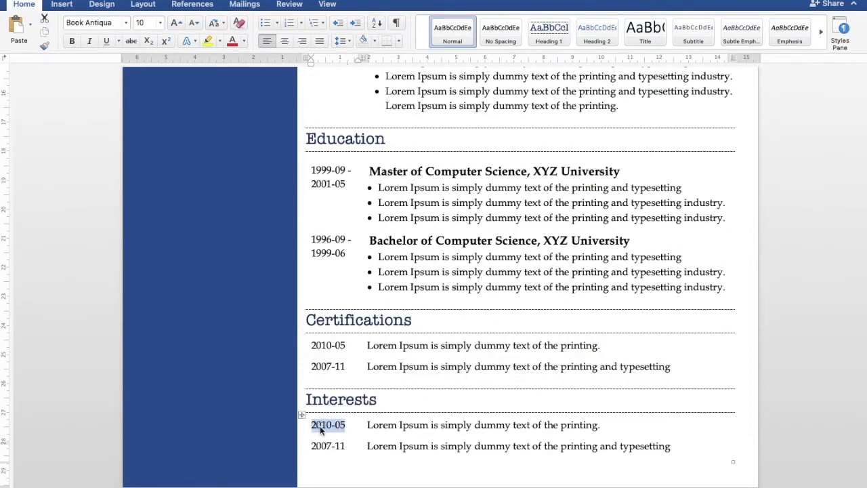
key(BackSpace)
click(309, 447)
key(BackSpace)
Step: Add the text "Personal Info" below the IT Project Manager title in the blue sidebar
scroll(693, 333, up, 10)
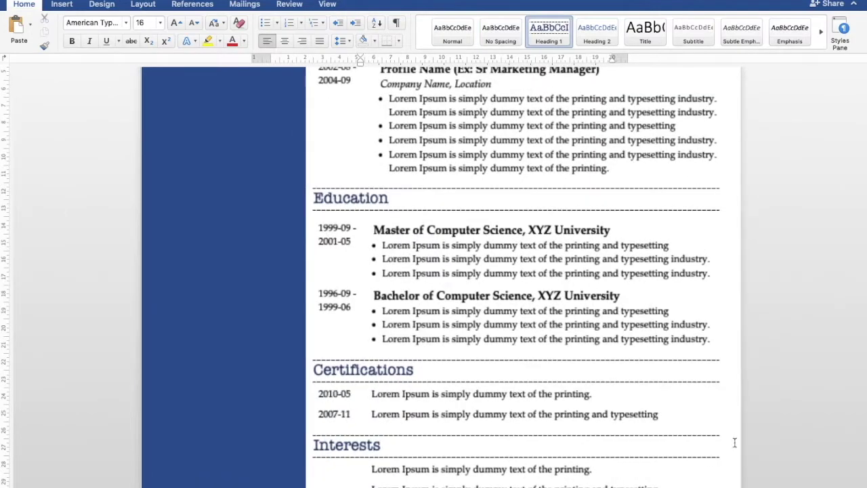
scroll(694, 332, up, 2)
scroll(693, 332, down, 5)
scroll(693, 333, up, 8)
click(203, 151)
text(Personal Info)
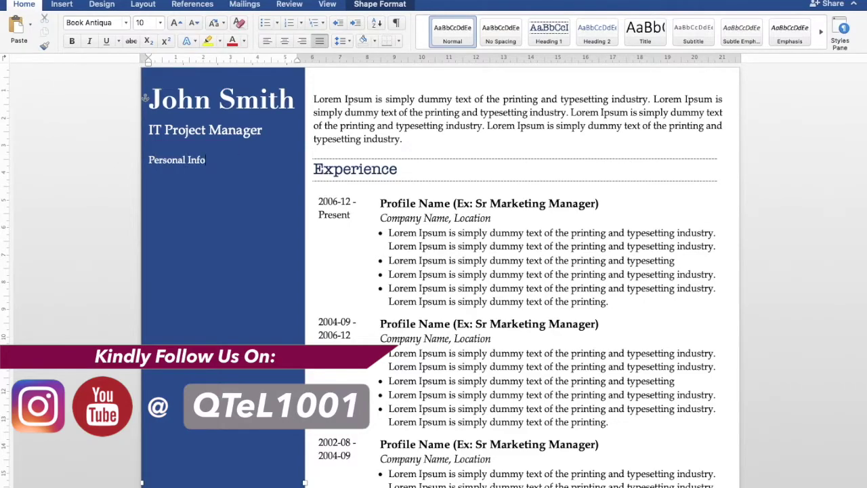
Step: Format the "Personal Info" text in Avenir Medium at 14 pt
drag(147, 160, 209, 160)
key(super+c)
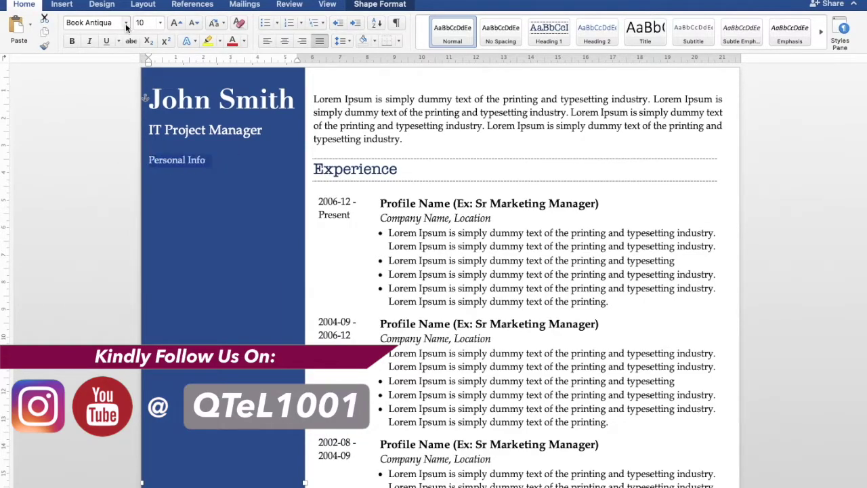
click(125, 23)
mouse_move(240, 118)
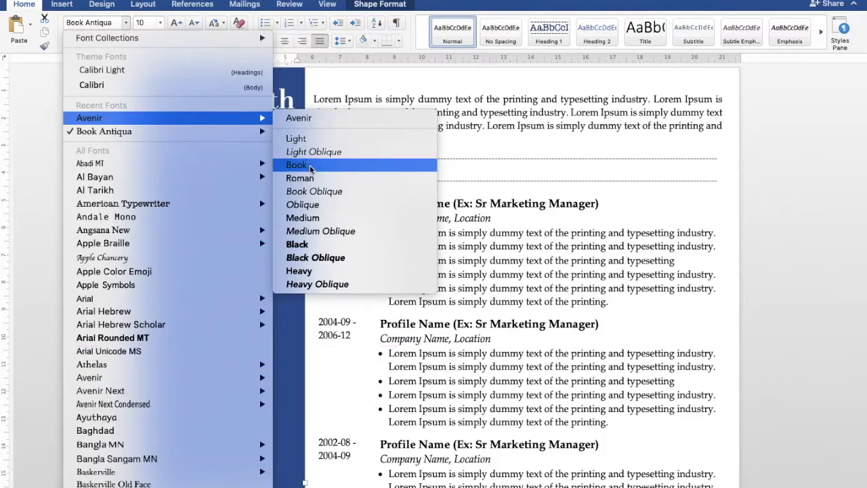
click(322, 221)
click(139, 23)
text(14)
key(Return)
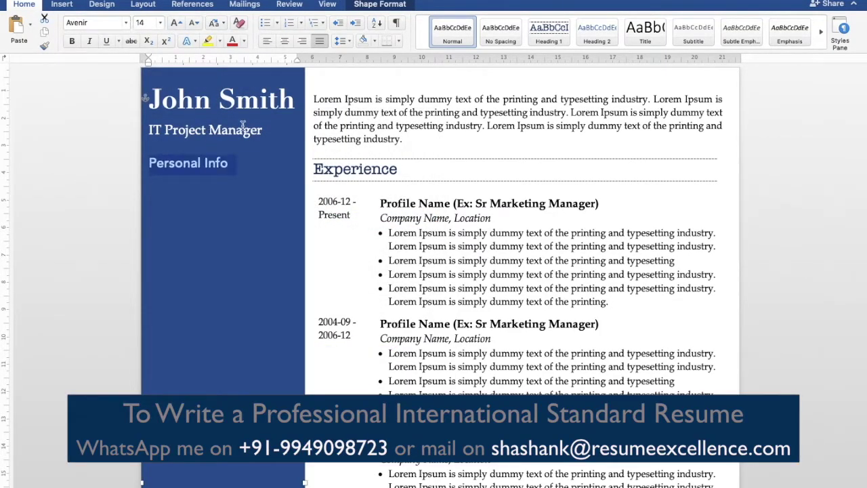
Step: Shade the Personal Info heading dark blue and extend its indents to both edges of the sidebar
click(374, 41)
click(409, 126)
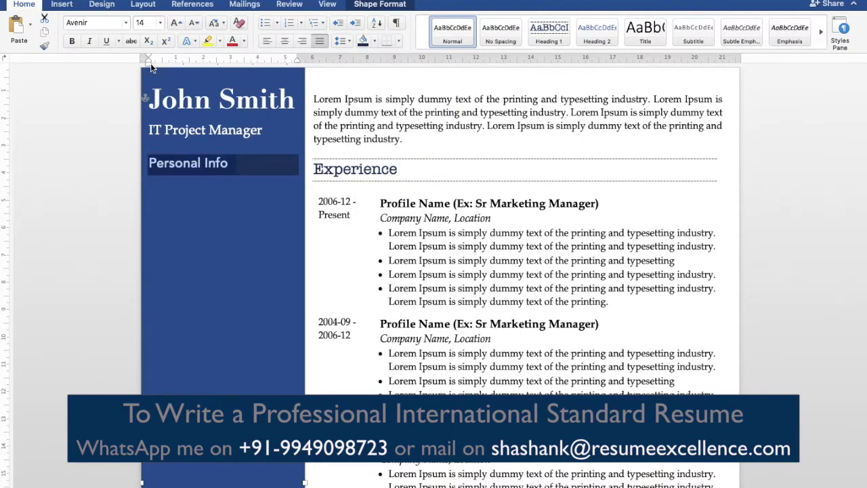
drag(151, 66, 142, 62)
drag(298, 61, 304, 63)
key(Left)
Step: Paste the address, phone, email and LinkedIn details below the Personal Info heading, separated from it by a small-font blank line
click(247, 186)
key(super+v)
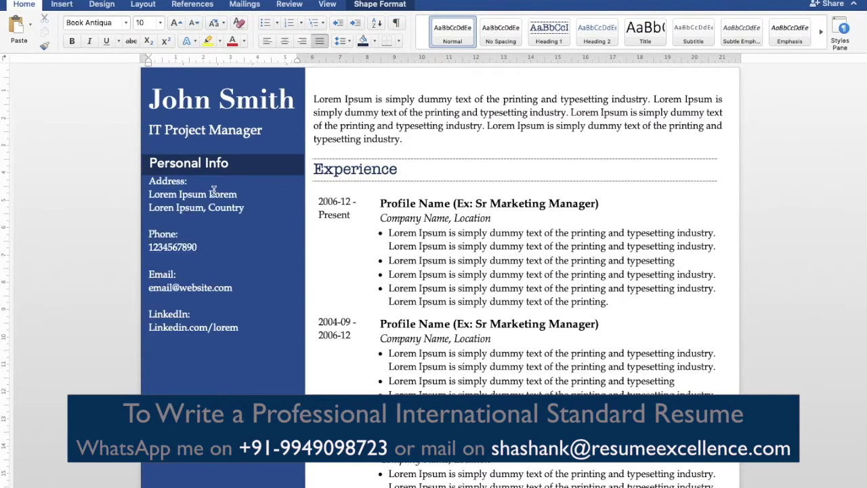
click(184, 182)
key(Return)
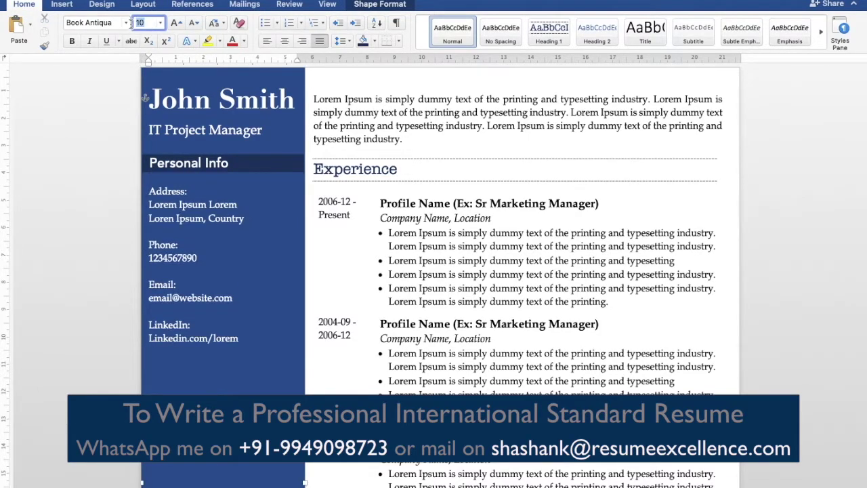
key(BackSpace)
Step: Copy the Personal Info heading below the LinkedIn entry as "Skills" and enter short Lorem Ipsum skill lines beneath it
click(195, 342)
key(super+v)
key(BackSpace)
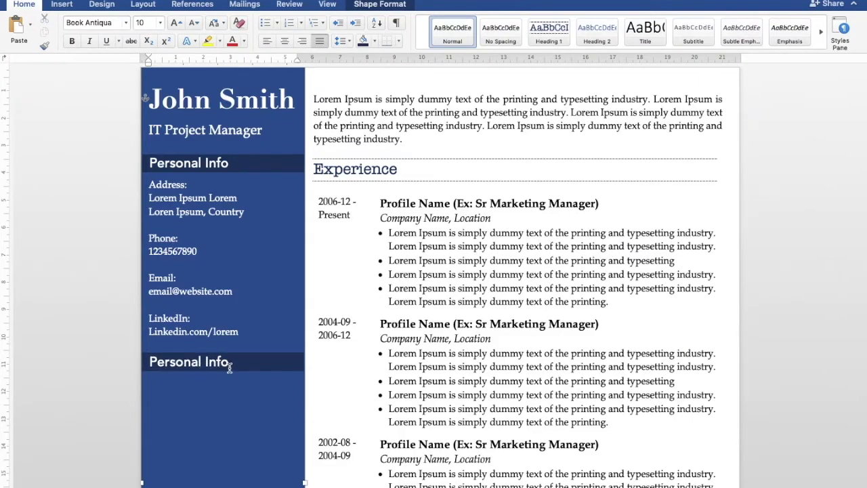
triple_click(170, 364)
text(Skills)
click(188, 386)
text(Lorem Ipsum is simply Lorem Ipsum Lorem Ipsum is dummy text Lorem Ipsum)
Step: Duplicate the Skills heading below the skills list and rename the copy "Software"
scroll(207, 371, down, 3)
text(Skills)
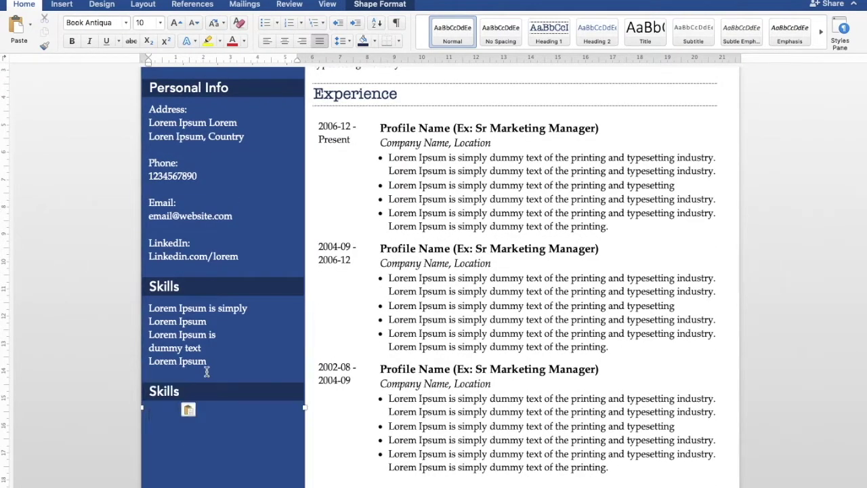
double_click(178, 391)
key(BackSpace)
text(Software)
Step: Insert a two-column, three-row table below the Software heading
click(172, 410)
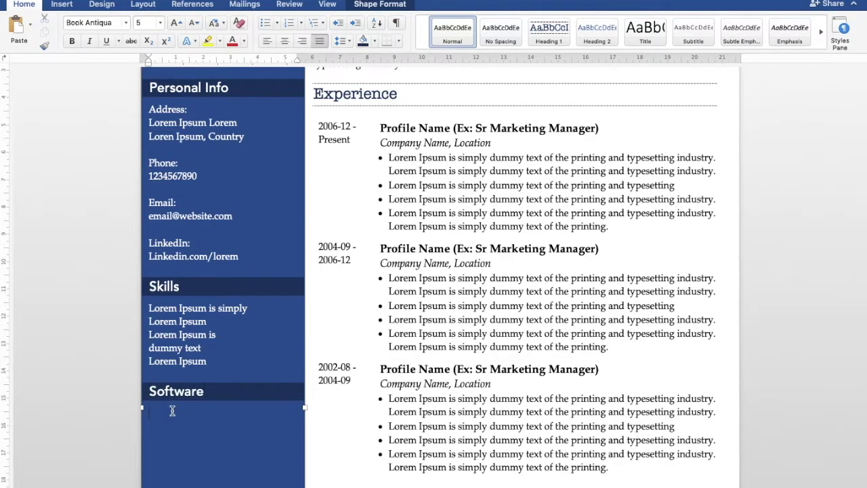
click(62, 4)
click(85, 25)
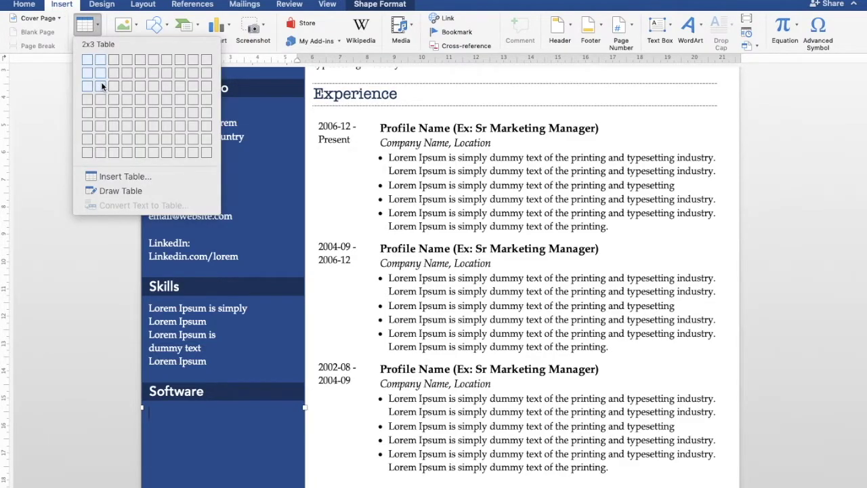
click(102, 86)
Step: Merge the two cells of the Software table's first row and those of its third row
drag(191, 413, 229, 412)
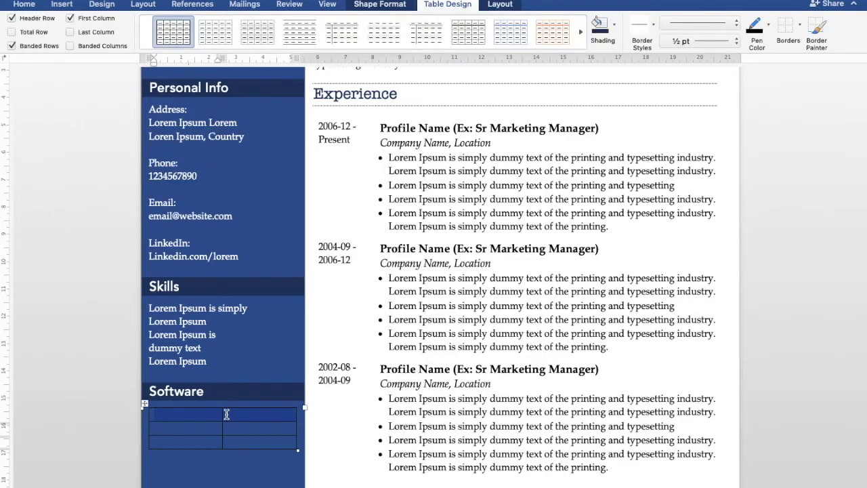
right_click(228, 413)
click(227, 446)
drag(217, 439, 232, 439)
right_click(217, 441)
click(248, 441)
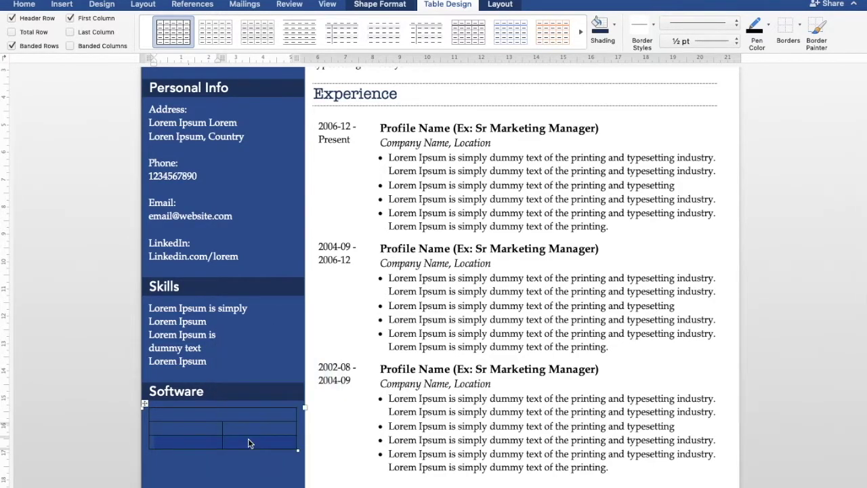
Step: Paste a copy of the Software table below the original and set the blank line between them to 5 pt
click(197, 459)
key(cmd+v)
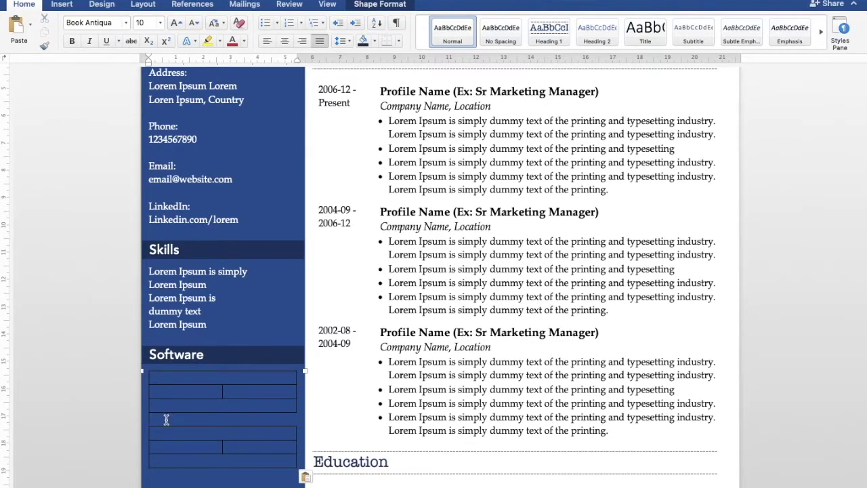
click(138, 22)
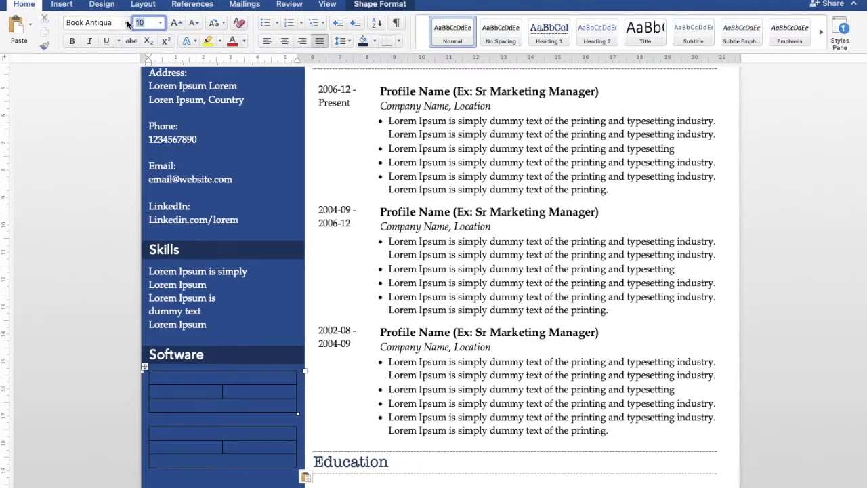
key(Return)
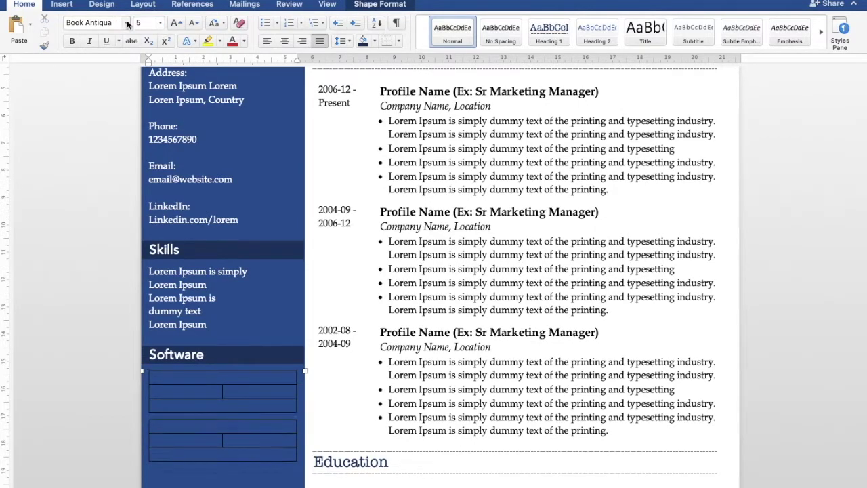
Step: Merge the two middle-row cells of the first Software table
click(212, 391)
right_click(219, 391)
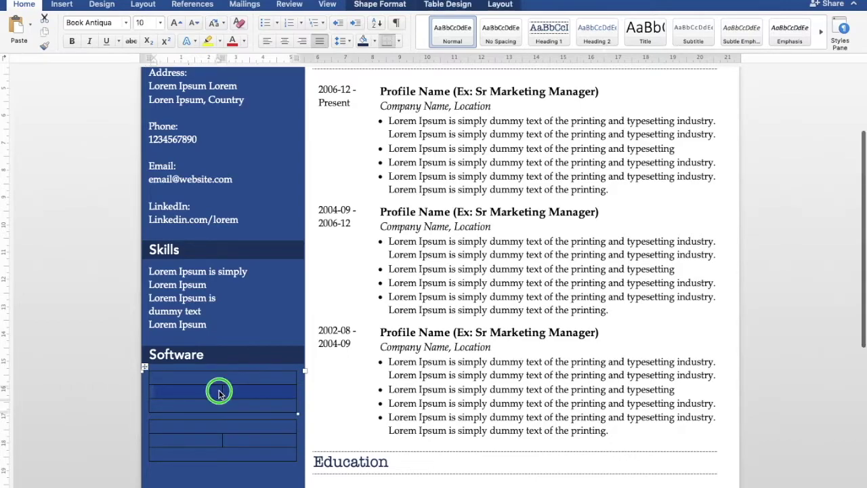
click(255, 442)
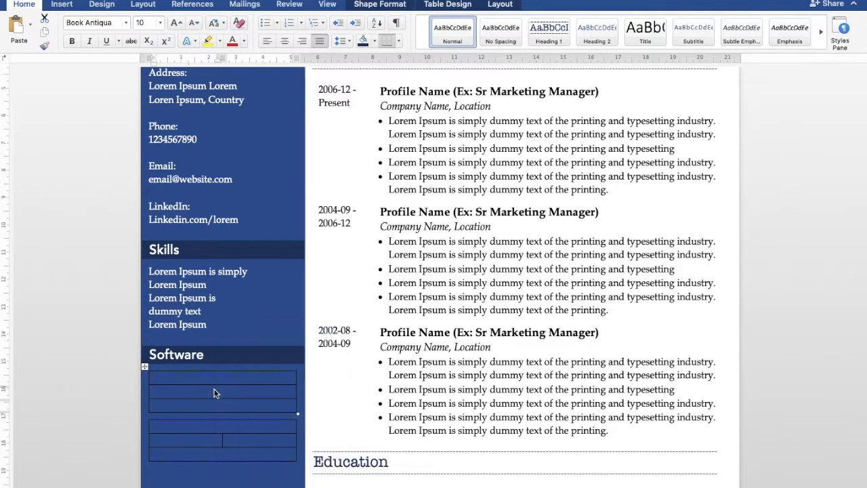
Step: Enter "Microsoft Project" in the first Software table's top row and inset both ends of its middle row
click(199, 376)
text(Microsoft Project)
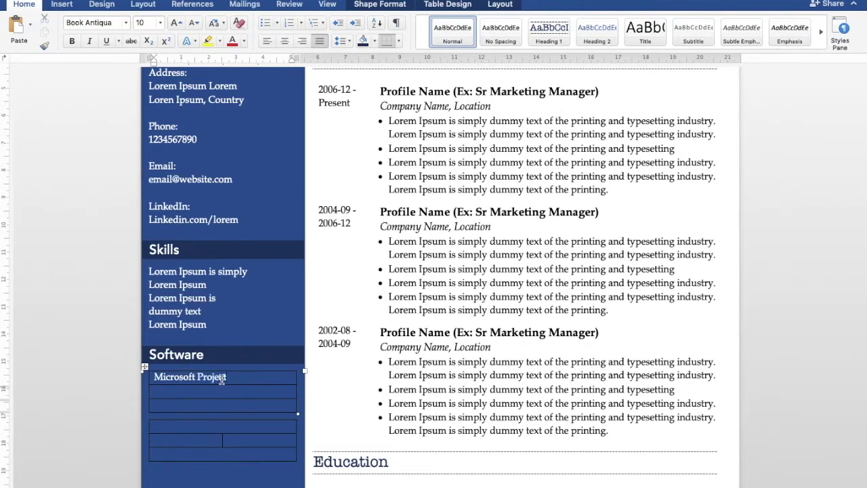
double_click(156, 391)
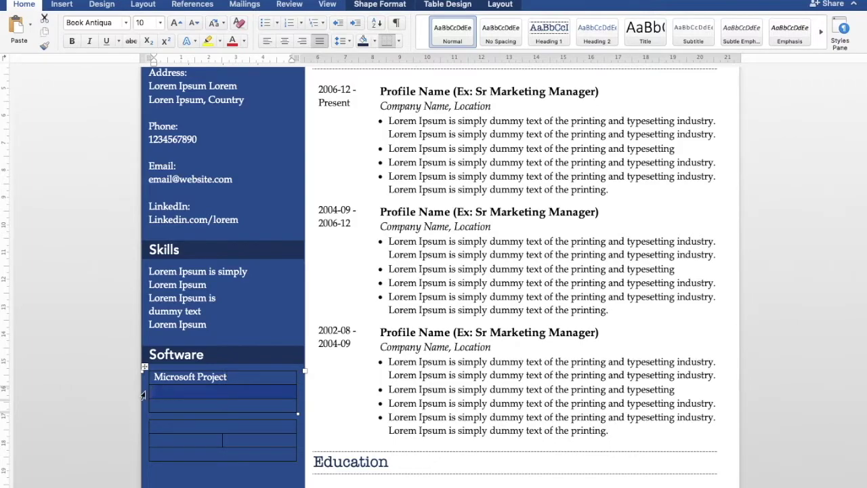
drag(148, 391, 284, 393)
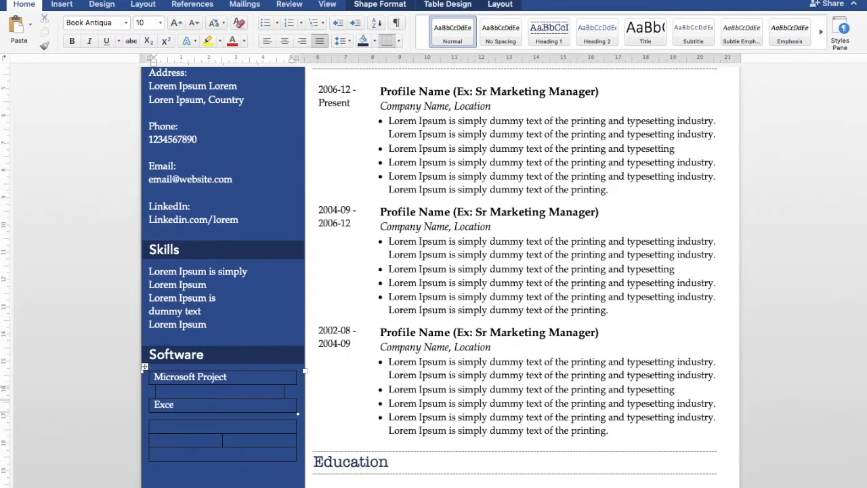
Step: Format the "Excellent" rating under Microsoft Project as 8 pt and right-aligned
triple_click(259, 404)
click(142, 22)
text(8)
key(Return)
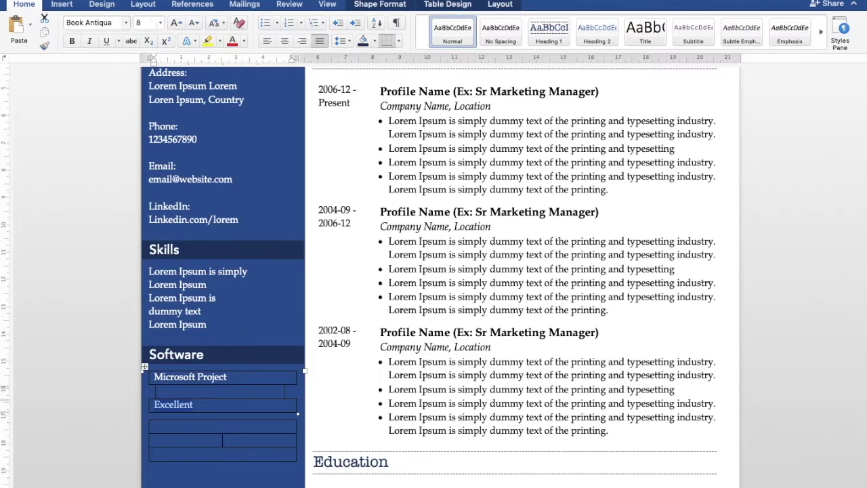
click(301, 42)
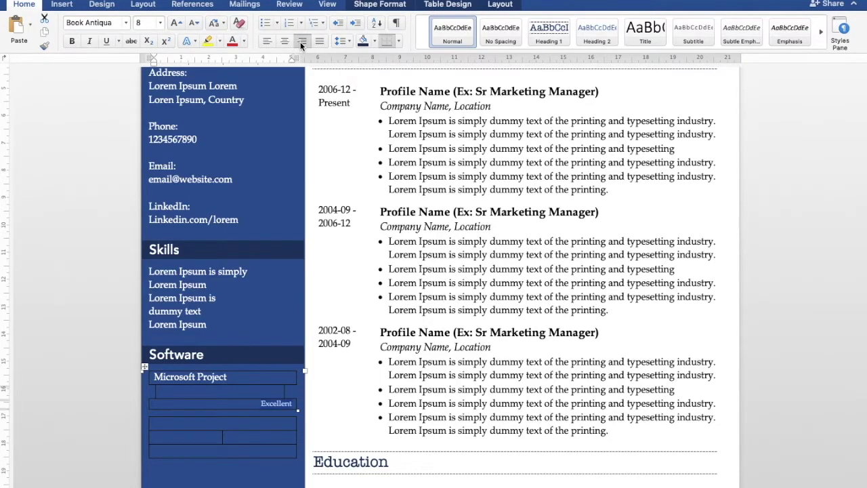
Step: Shade the middle row of the Microsoft Project table white and set its font size to 5 pt
click(373, 42)
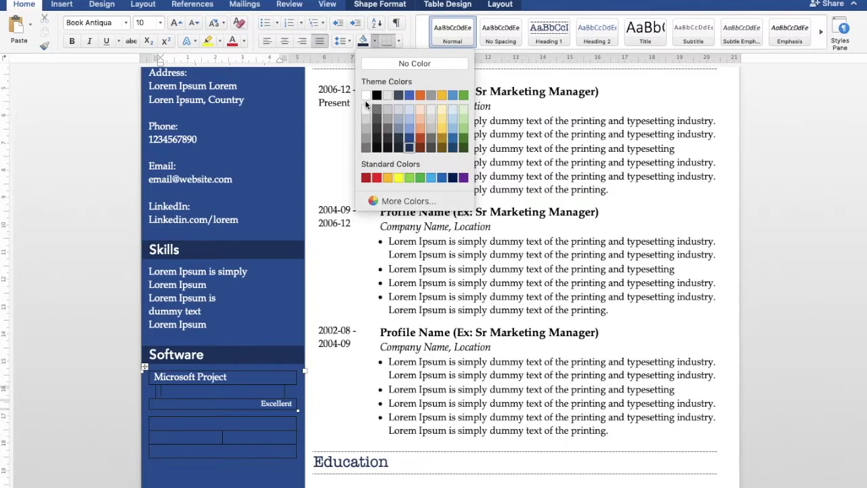
click(365, 99)
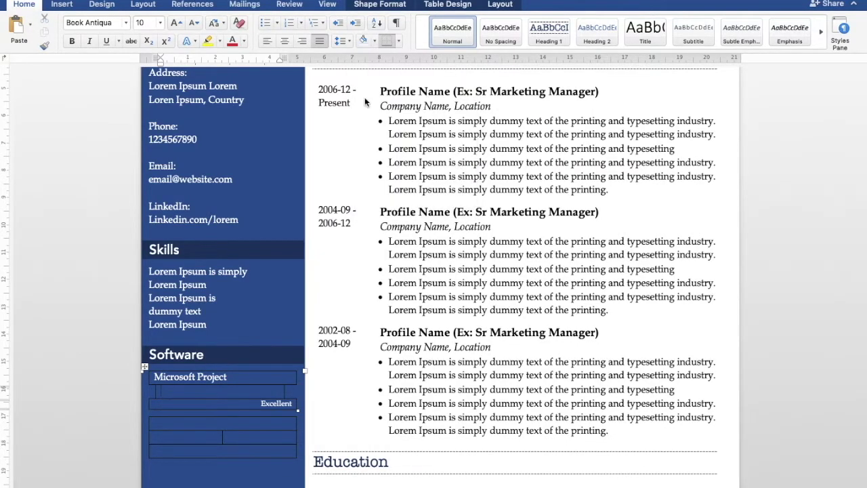
click(364, 101)
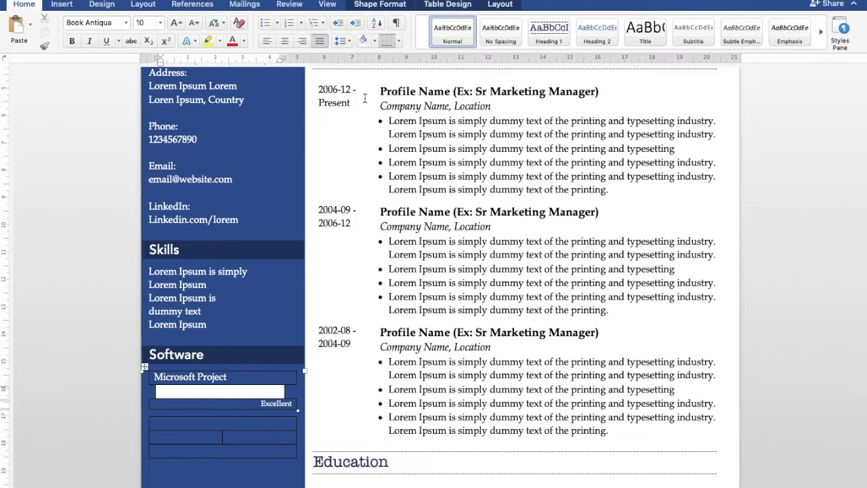
click(222, 396)
click(145, 22)
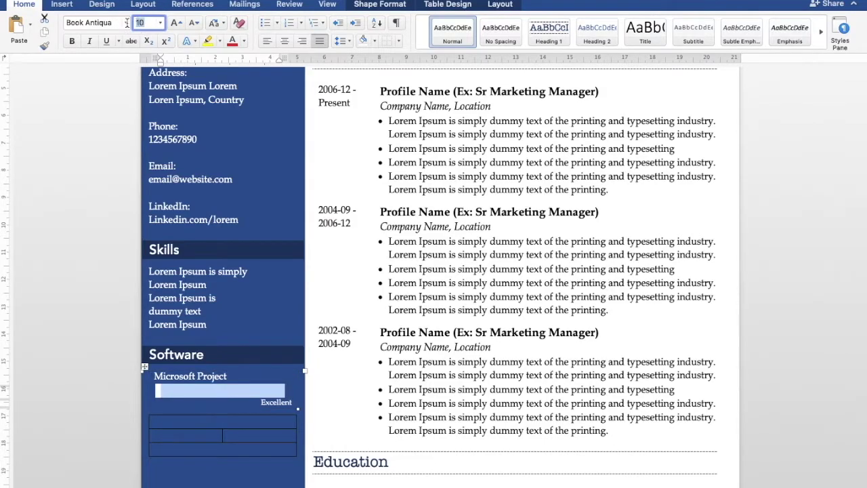
text(5)
key(Return)
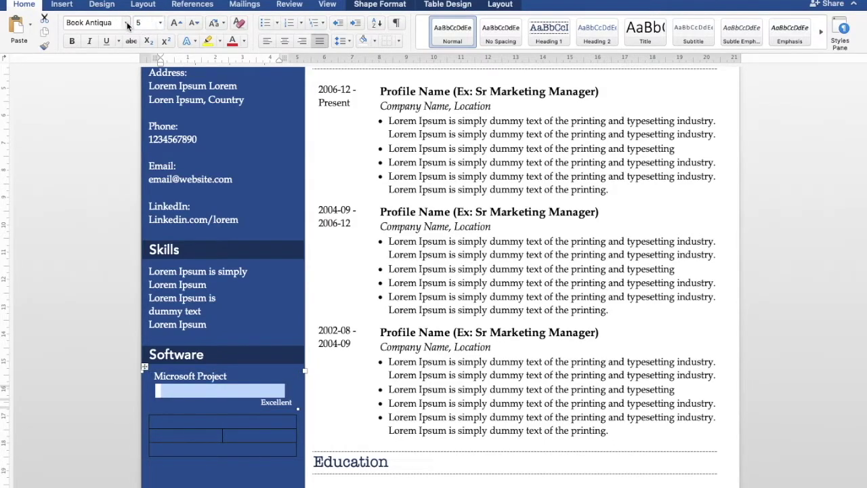
Step: Right-align the "Very Good" rating in the MS Windows Server table
click(303, 42)
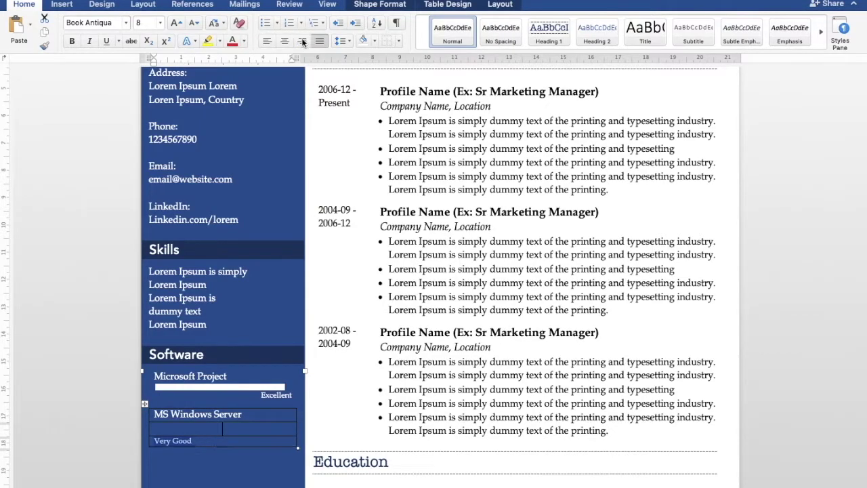
click(303, 42)
click(302, 42)
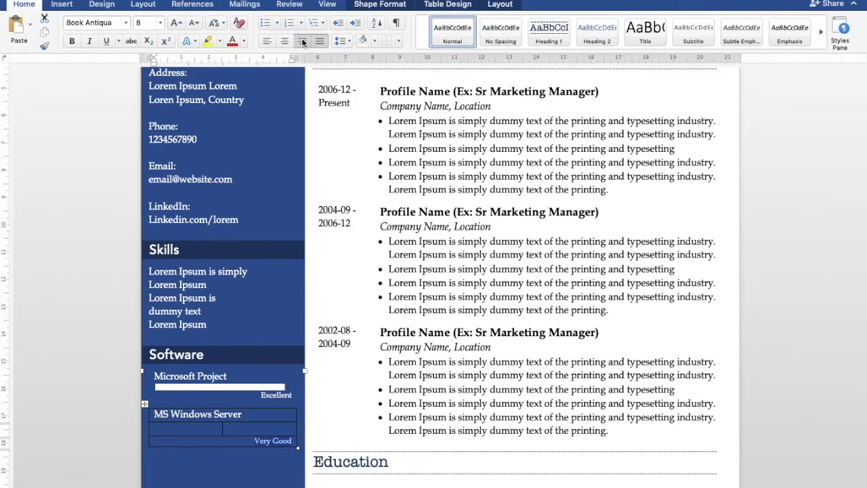
Step: Narrow the MS Windows Server rating bar and set the font size of the Microsoft Project table's middle row to 5 pt
drag(275, 429, 253, 428)
click(220, 386)
click(145, 18)
text(5)
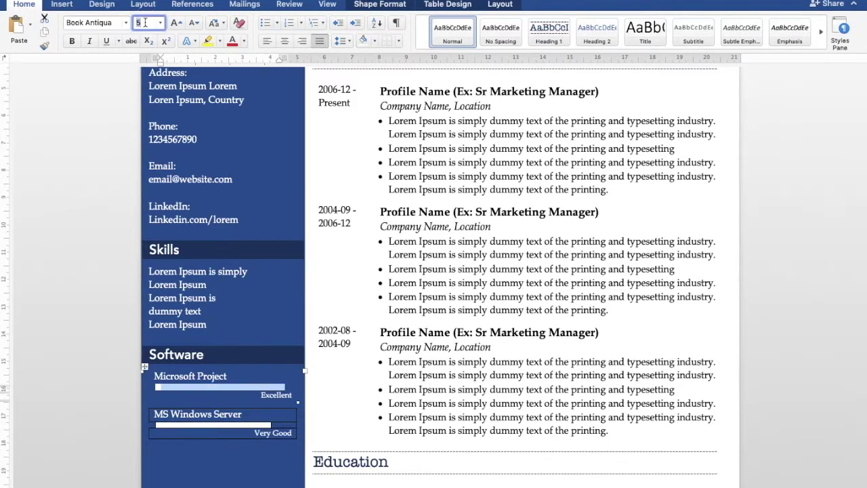
key(Return)
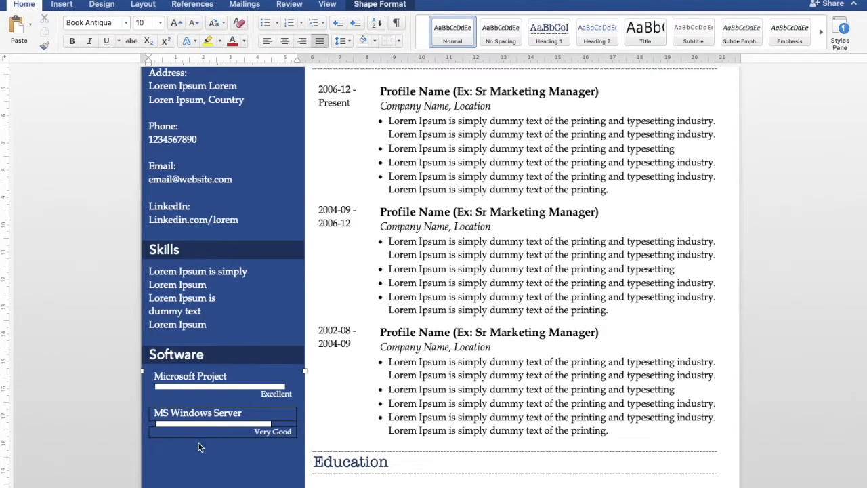
Step: Paste two more copies of the MS Windows Server rating table below the existing one and remove the last table's borders
key(super+v)
scroll(198, 443, down, 5)
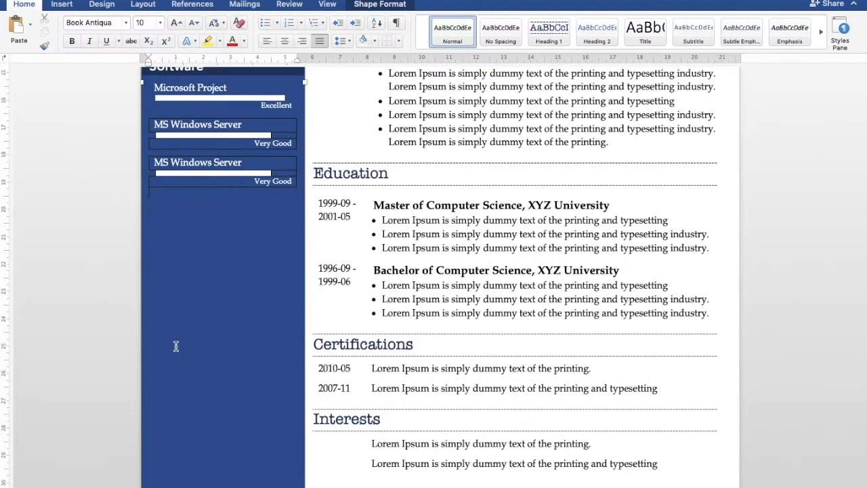
key(super+v)
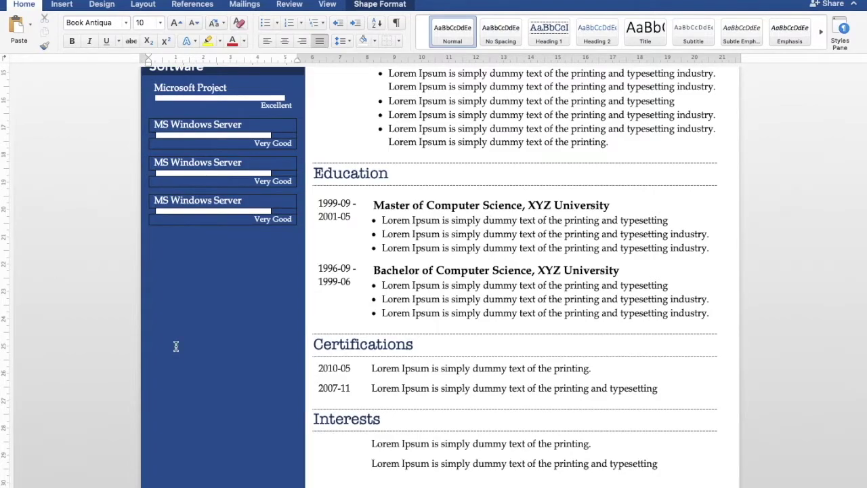
click(145, 187)
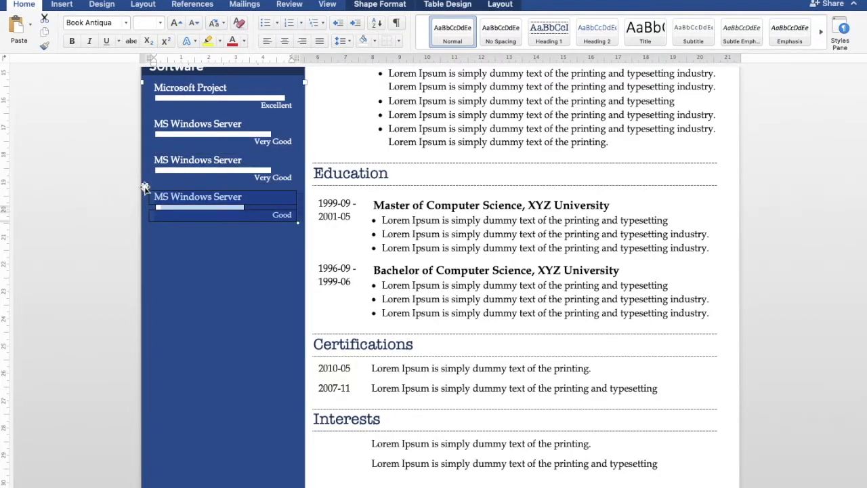
click(384, 40)
Step: Add another section below the Software rating tables in the sidebar and title its heading "Languages"
scroll(189, 203, up, 1)
click(189, 157)
drag(189, 158, 215, 284)
double_click(176, 308)
text(Languages)
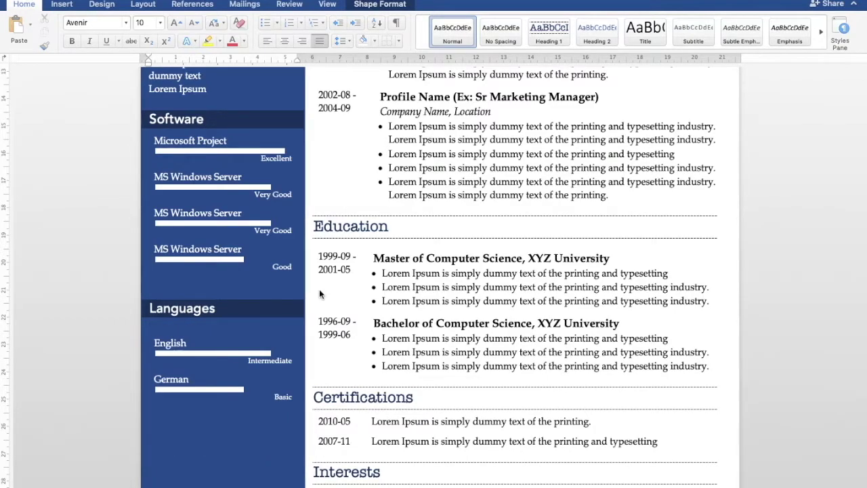
scroll(322, 247, down, 3)
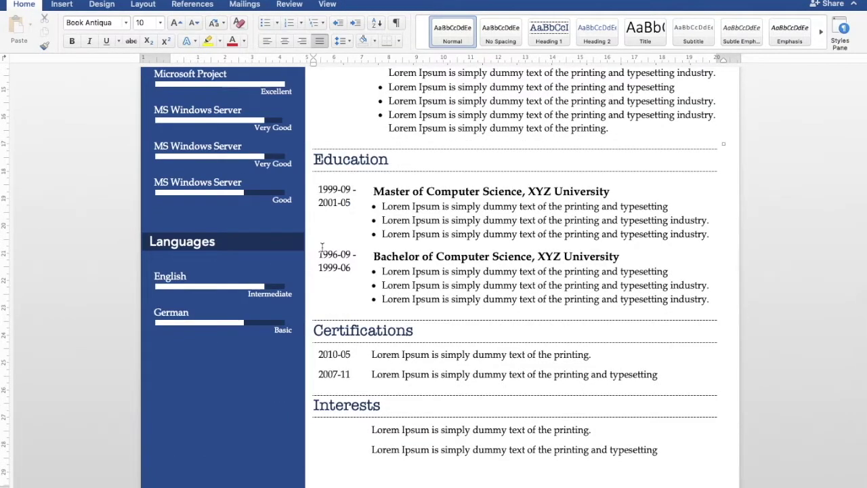
scroll(321, 247, up, 7)
scroll(322, 247, up, 7)
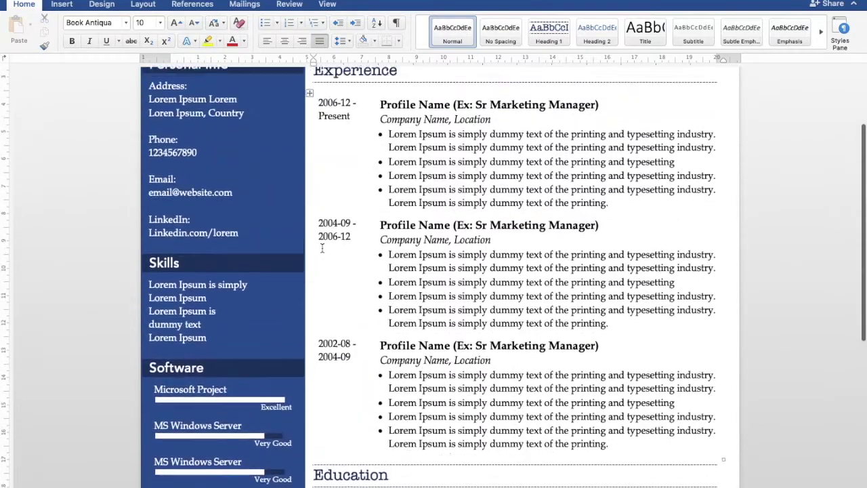
scroll(322, 247, down, 3)
scroll(322, 247, down, 12)
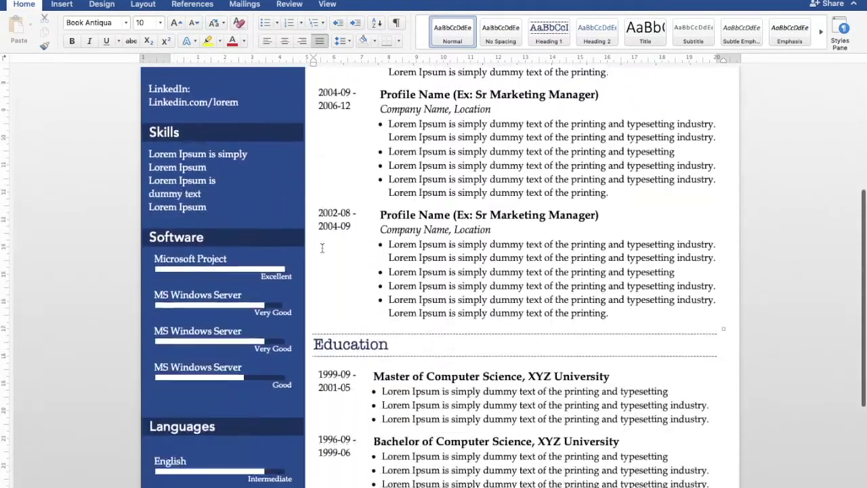